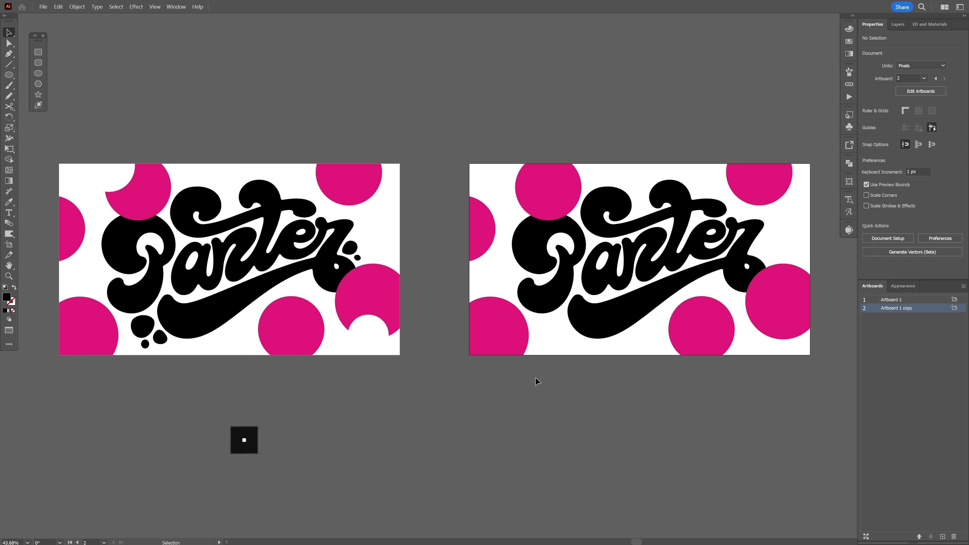
Step: Examine the black Panter lettering and pink circles on the first artboard up close
scroll(129, 241, up, 3)
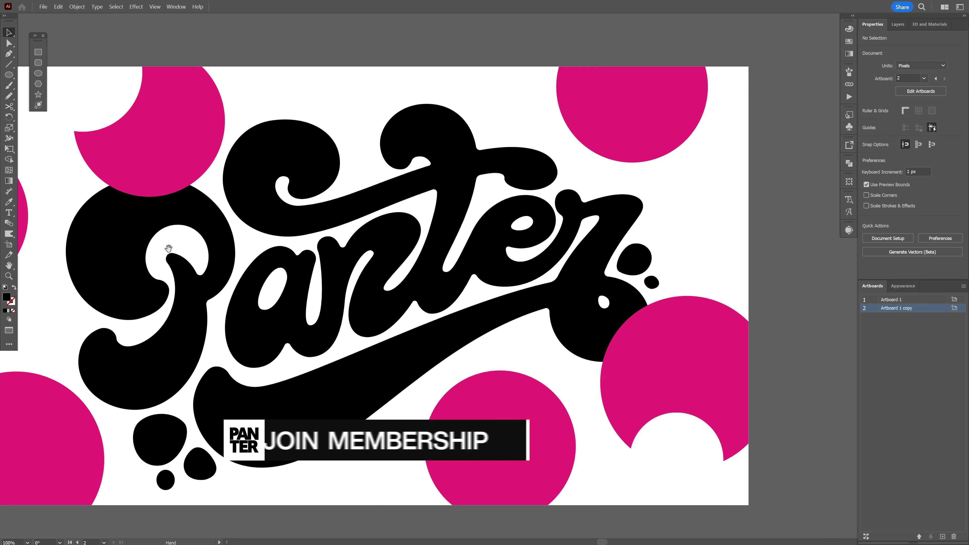
drag(175, 249, 240, 236)
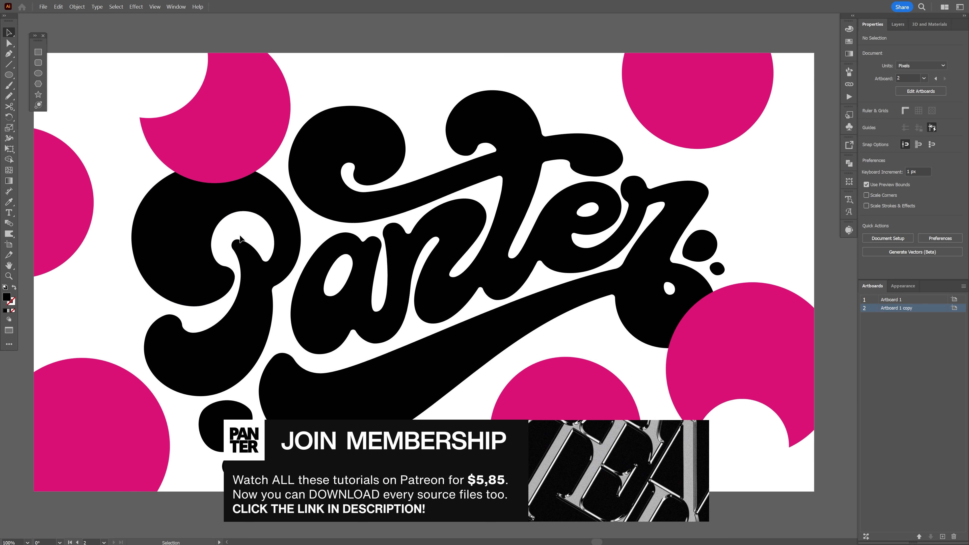
scroll(320, 242, up, 2)
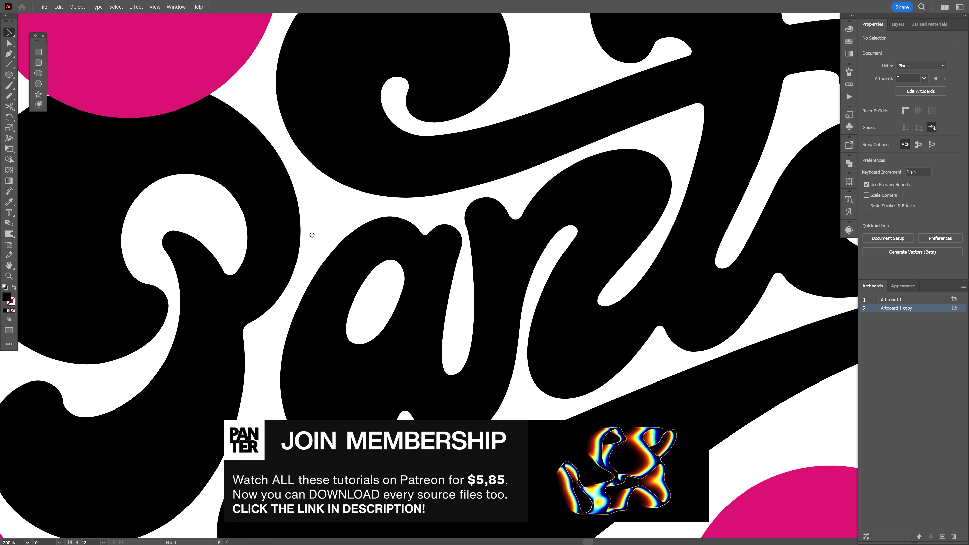
scroll(310, 238, down, 1)
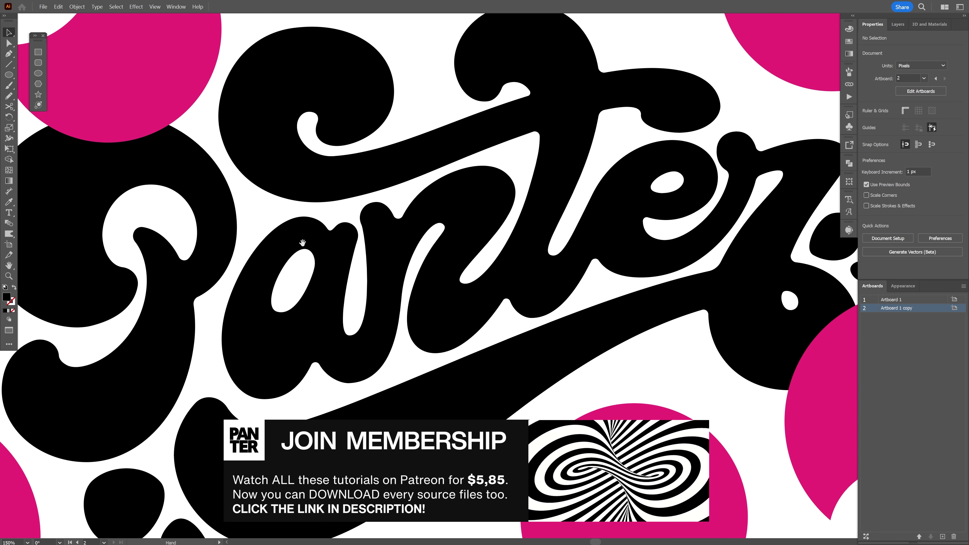
scroll(303, 246, down, 2)
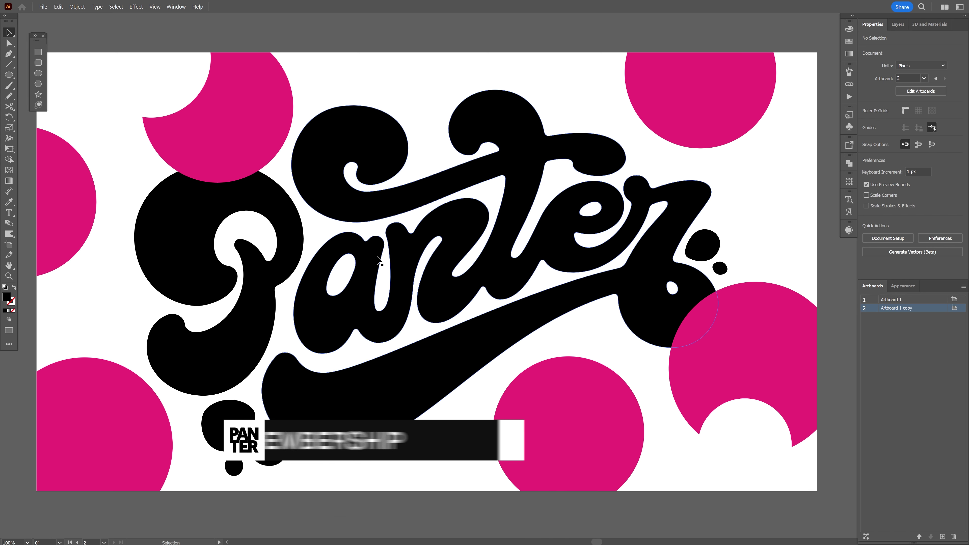
key(t)
click(904, 198)
text(estre)
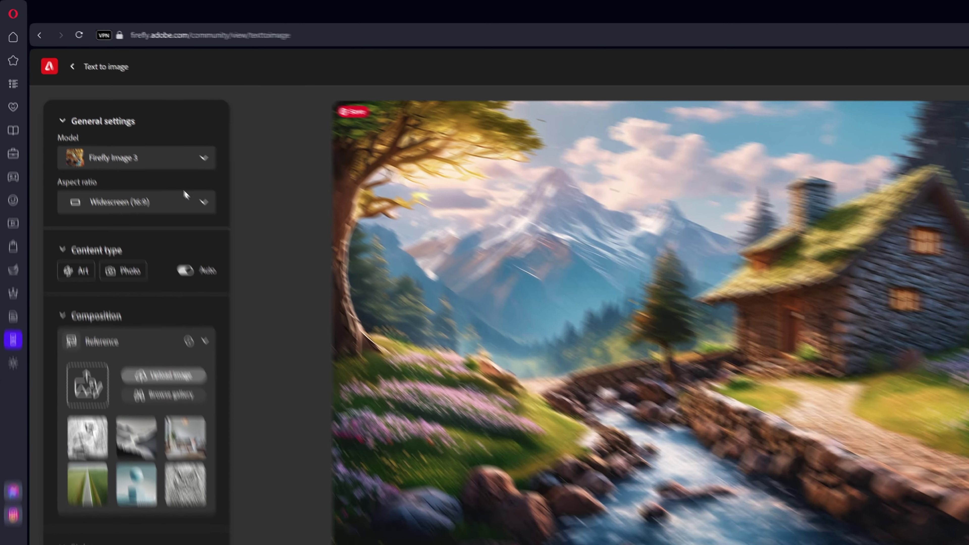
Step: In Adobe Firefly's text-to-image generator, set the content type to Photo
click(115, 155)
click(107, 245)
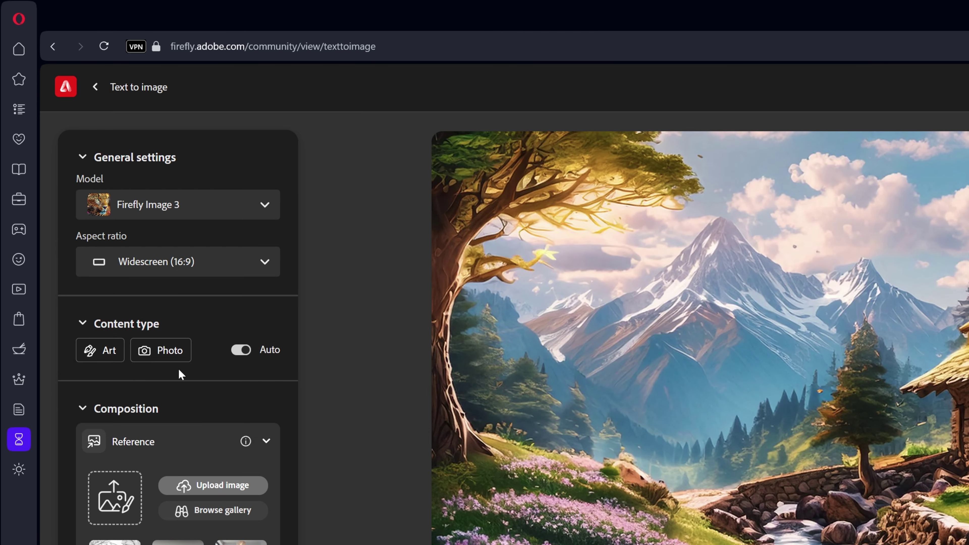
click(176, 354)
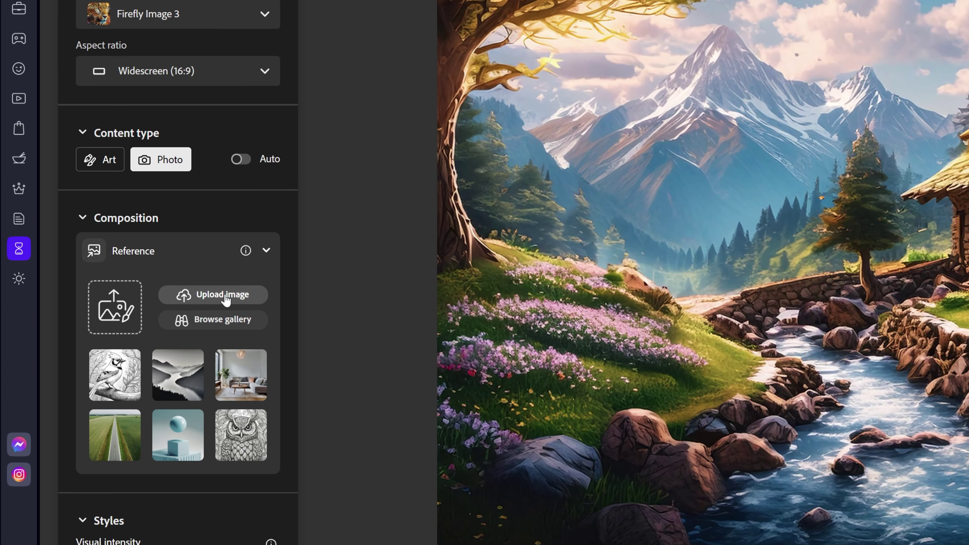
Step: Upload the MK2 image as the composition reference and raise its strength to the maximum
click(224, 293)
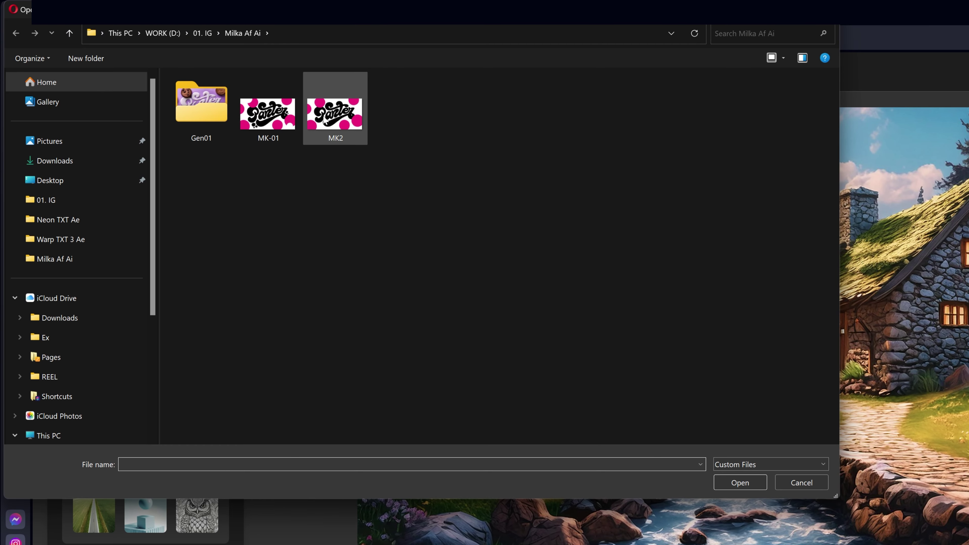
click(351, 127)
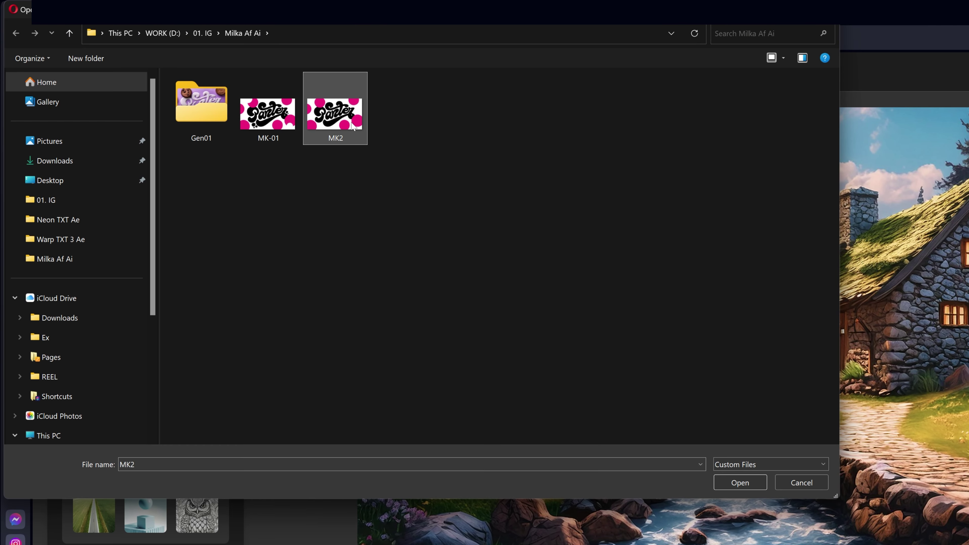
click(739, 483)
click(797, 434)
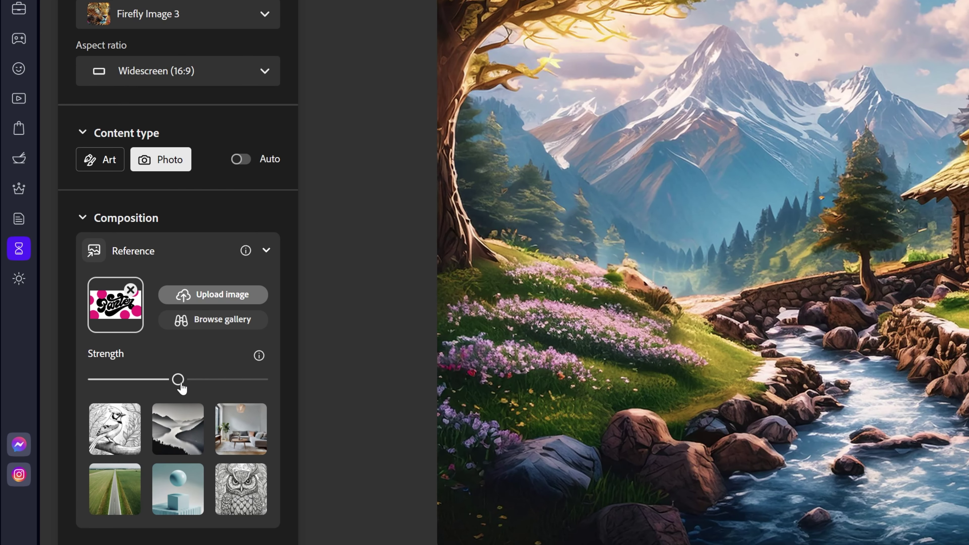
drag(146, 467, 215, 466)
Step: Apply the Hyper realistic effect from the popular style effects
scroll(263, 380, down, 10)
scroll(267, 381, down, 1)
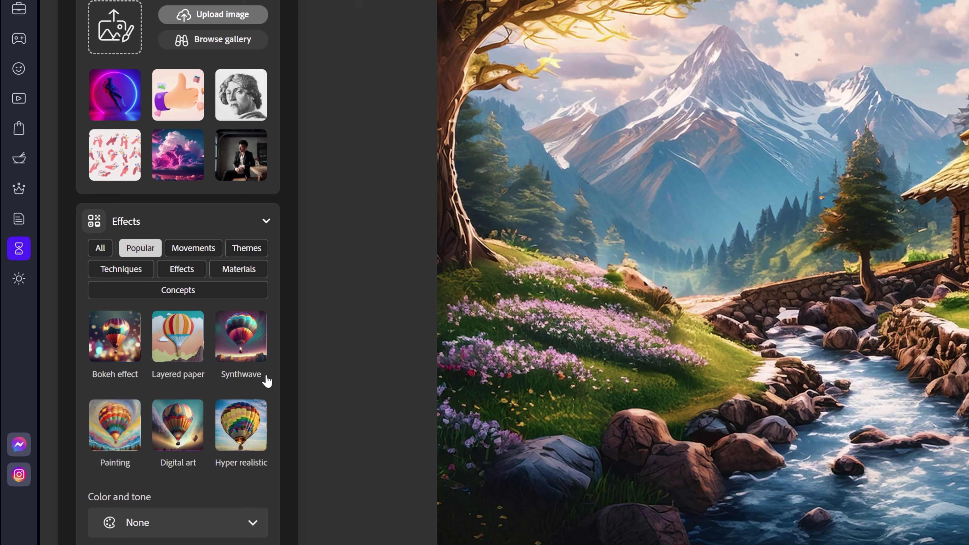
click(240, 425)
Step: Set the lighting to Studio light and the color and tone to Vibrant colors
scroll(235, 435, down, 2)
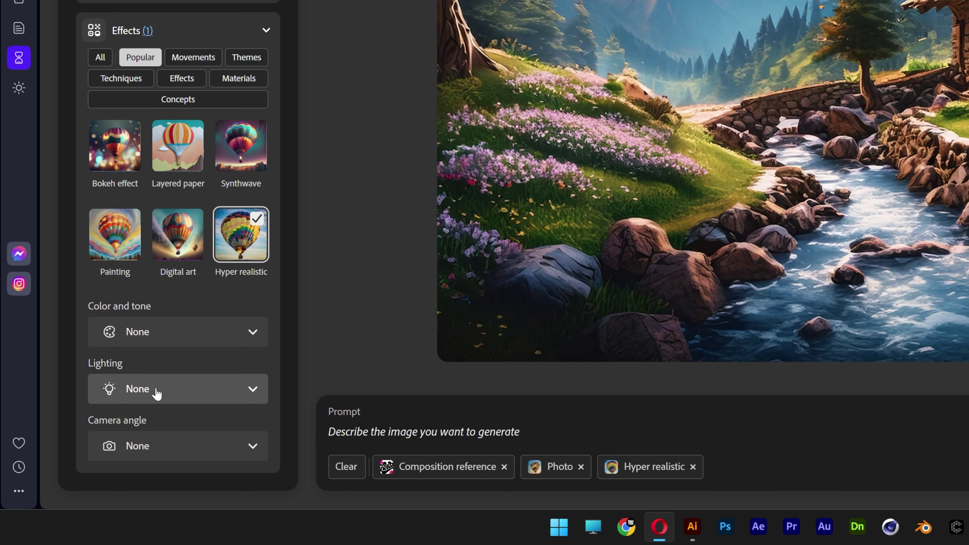
click(156, 393)
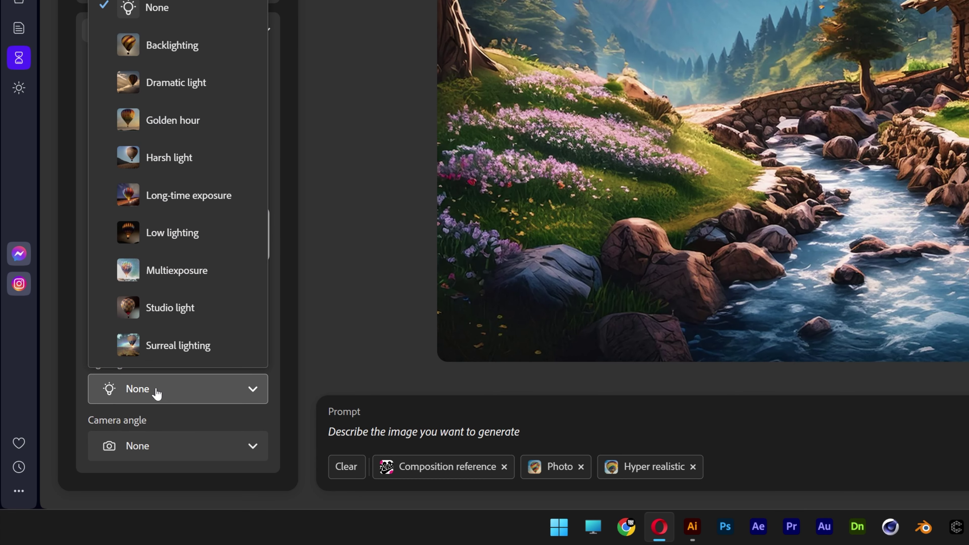
click(199, 308)
click(147, 331)
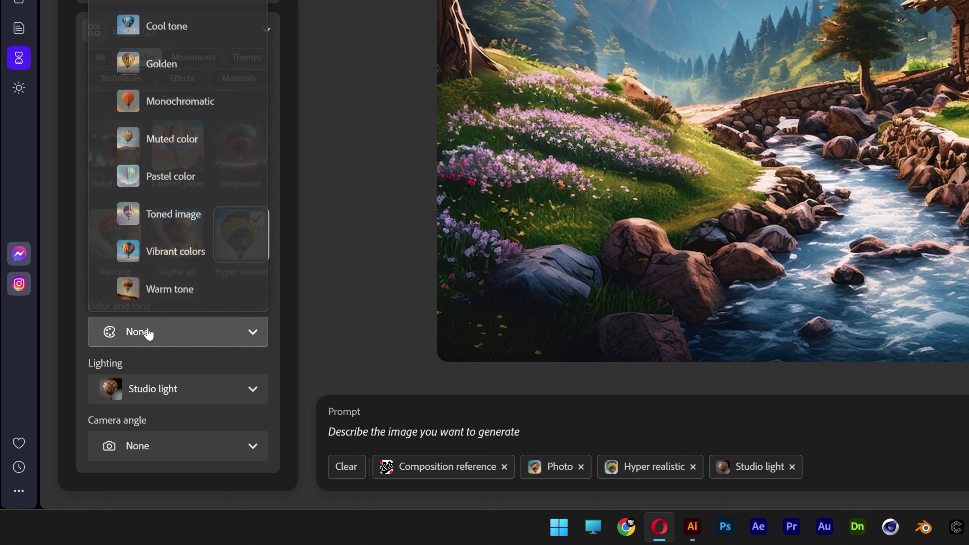
click(207, 259)
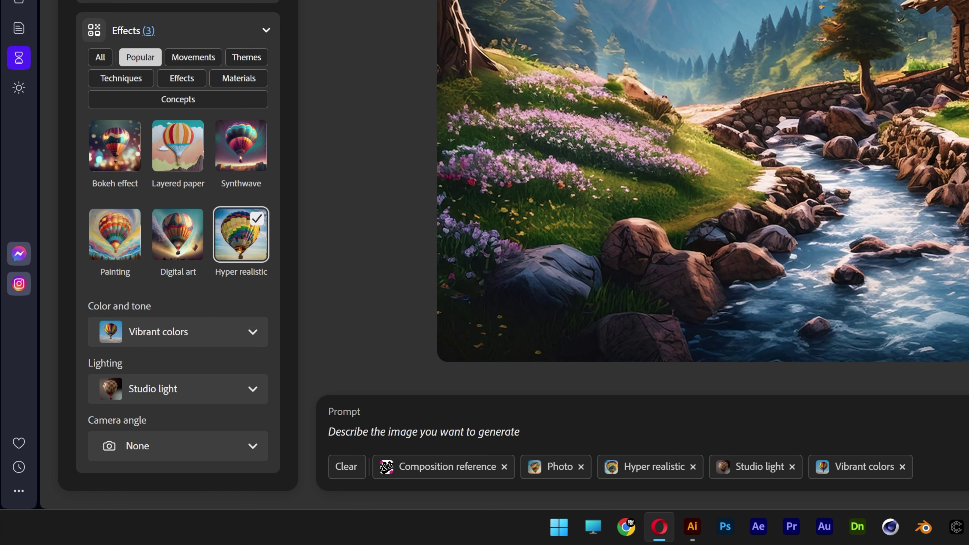
Step: Generate images from the prompt "text made of milk spilled on purple table, isolated on purple background"
text(text made of milk)
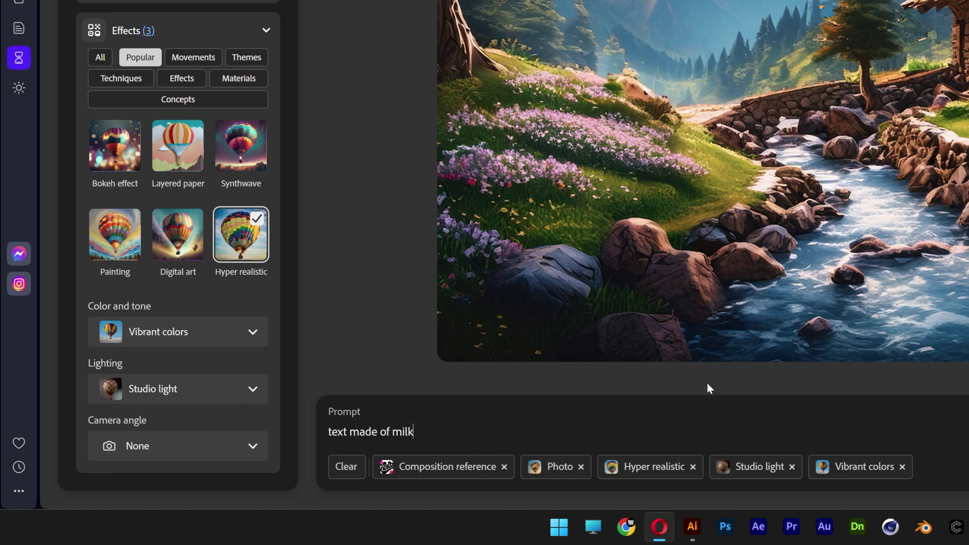
text( spilled on purple table, isolated on pu)
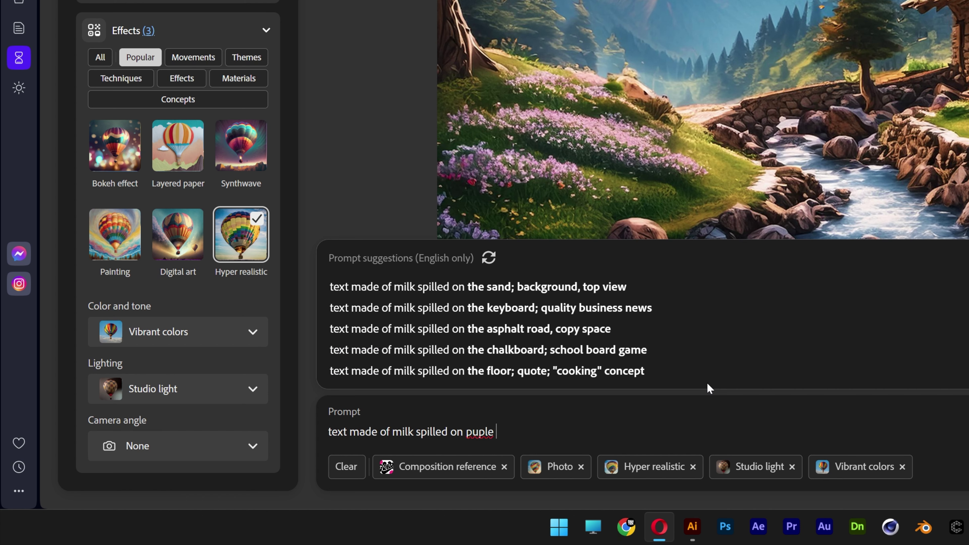
text(rple background;)
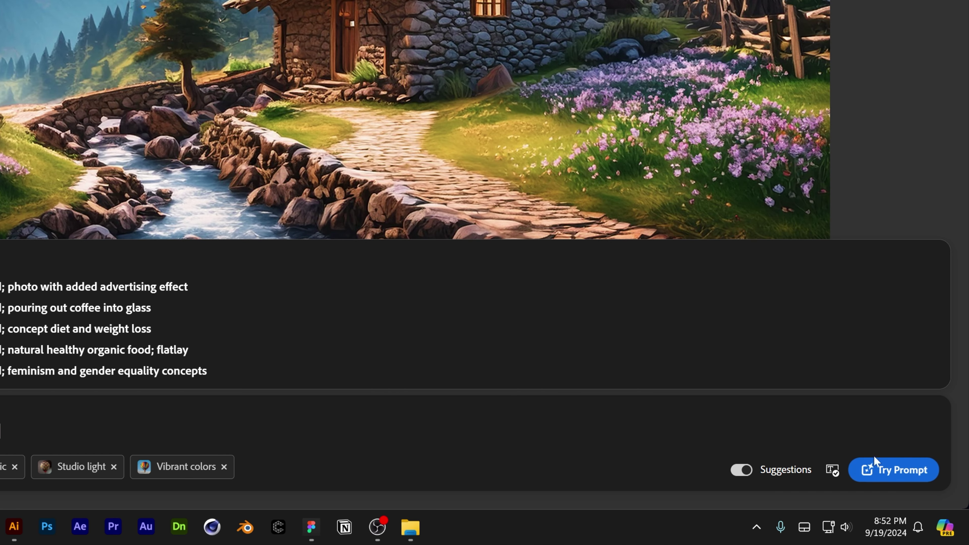
click(874, 468)
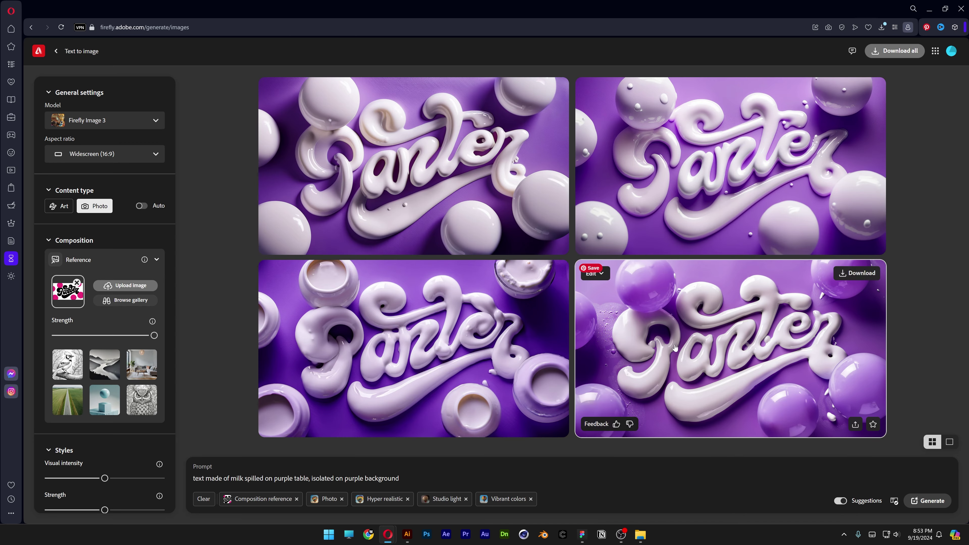
Step: View the generated milk lettering images enlarged one after another, then return to the results grid
click(675, 347)
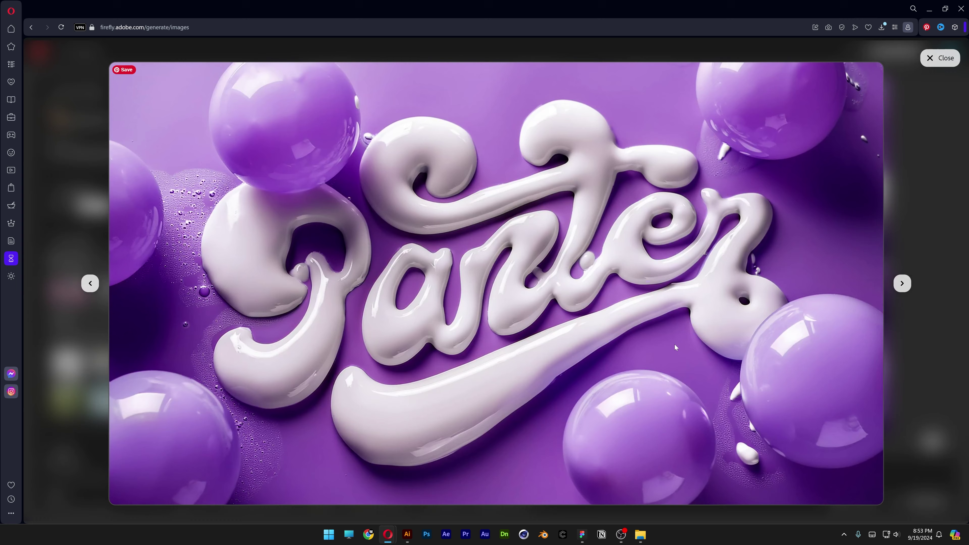
click(93, 286)
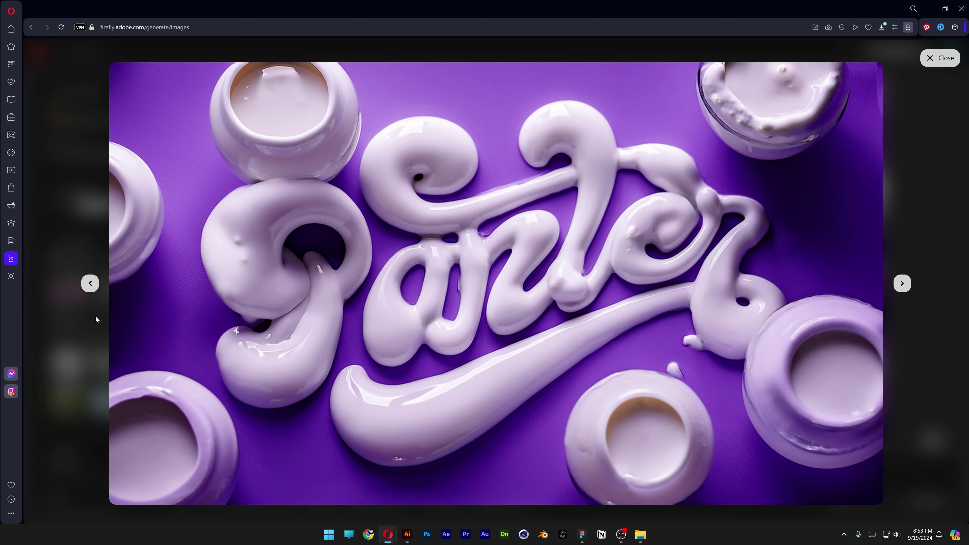
key(Left)
click(92, 320)
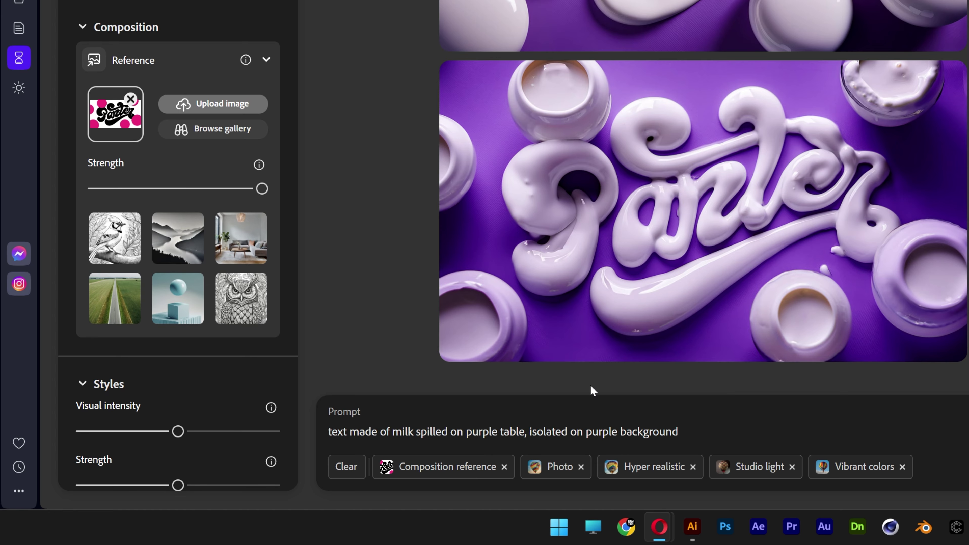
Step: Insert "surrounded with chocolate cookies," after "purple table," in the prompt and generate new images
text(surrounded with chocolate cookies,)
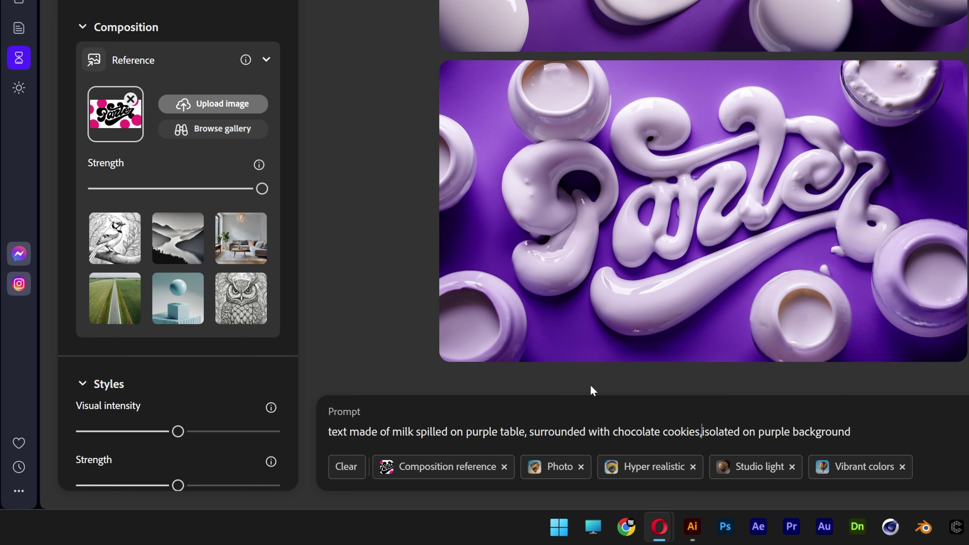
key(Return)
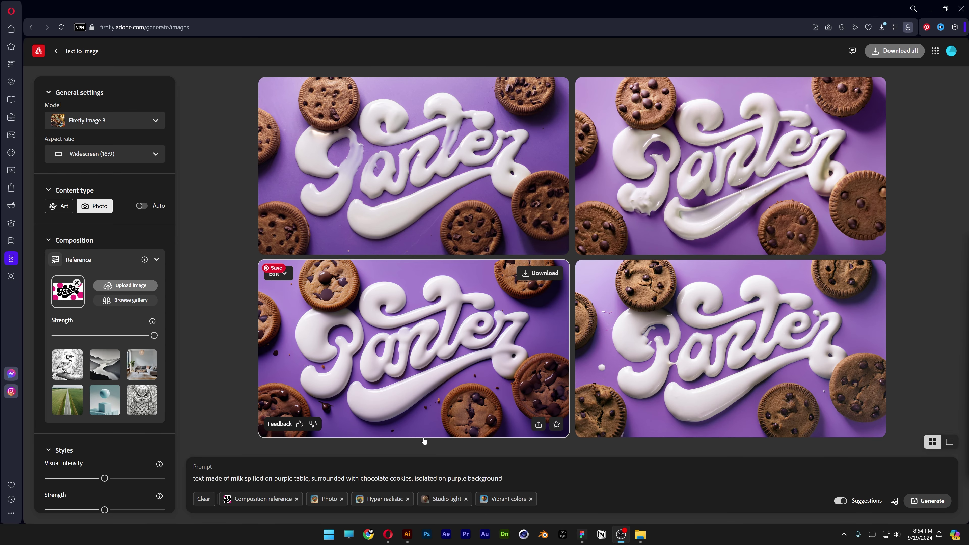
Step: Compare all four milk lettering images with chocolate cookies at enlarged size and close the preview
click(421, 182)
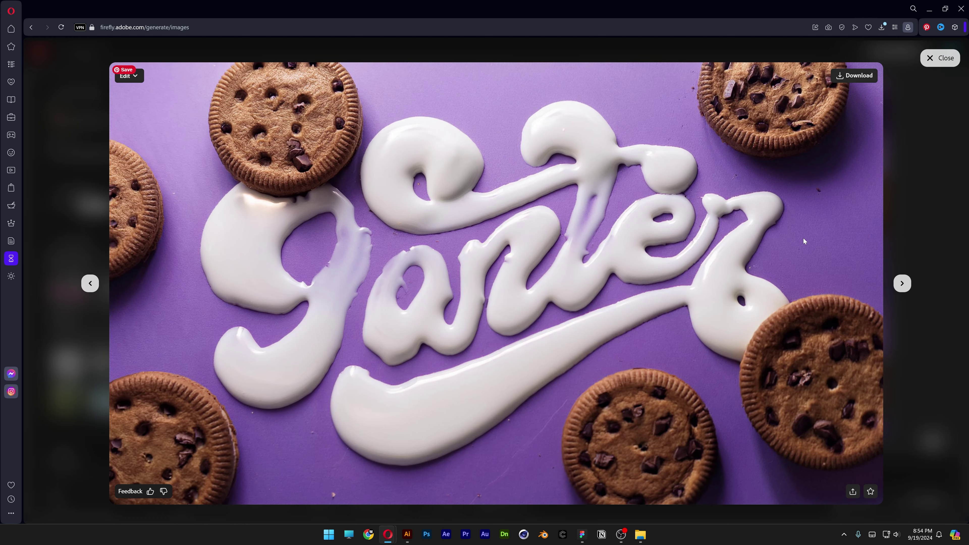
click(902, 283)
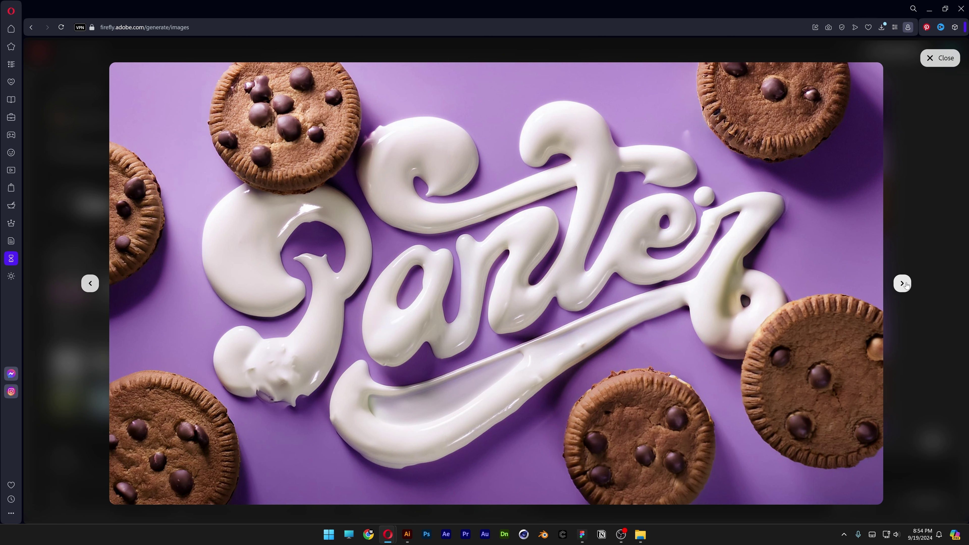
click(903, 283)
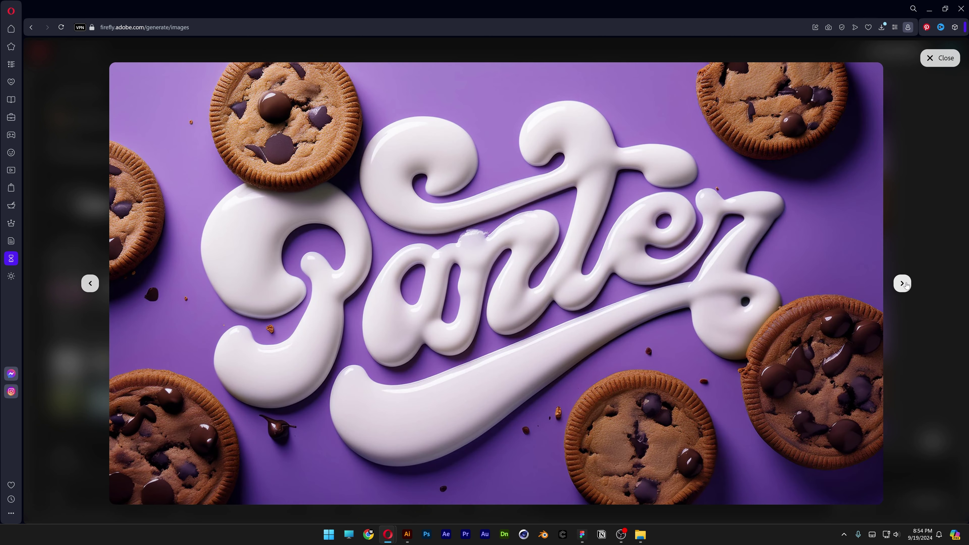
click(902, 283)
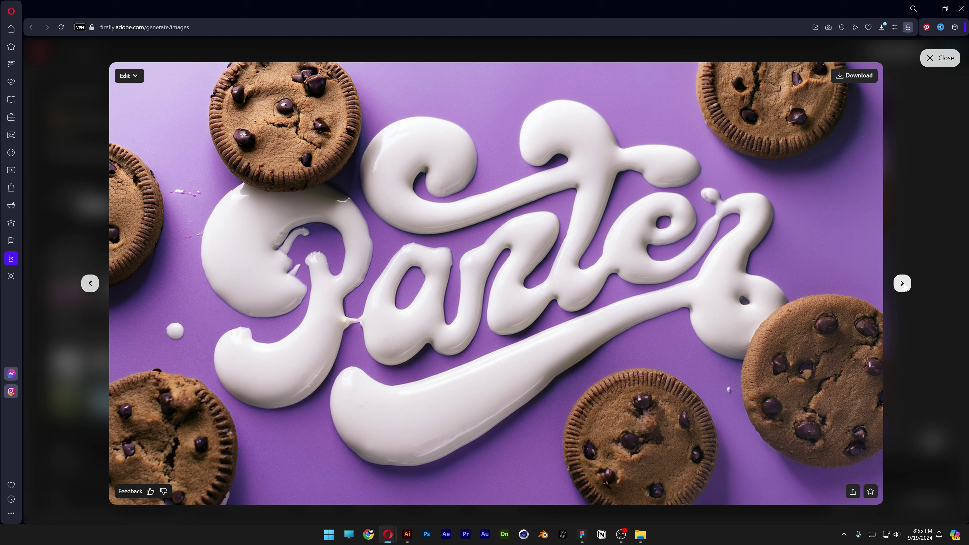
key(Escape)
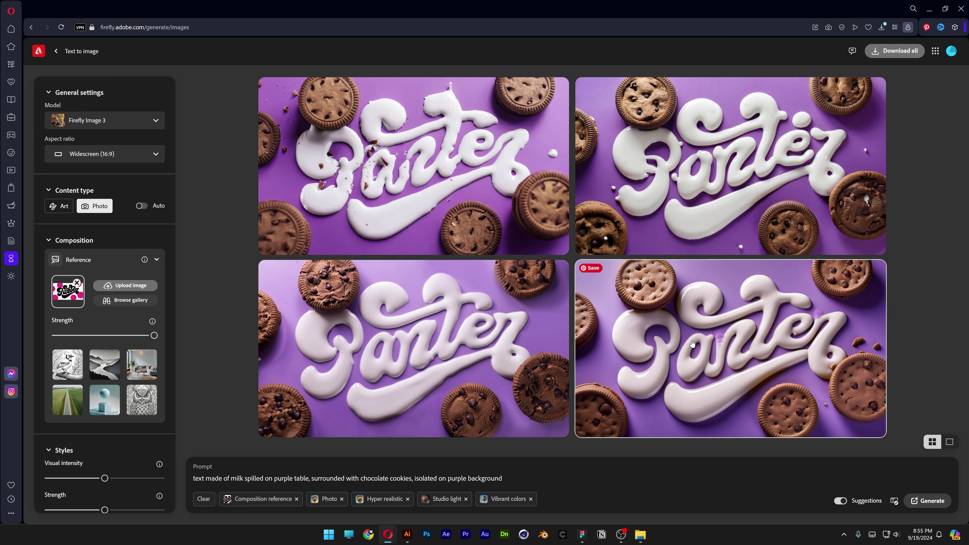
Step: Inspect enlarged variations from the new batch of cookie images, starting with the fourth, and close the preview
click(691, 346)
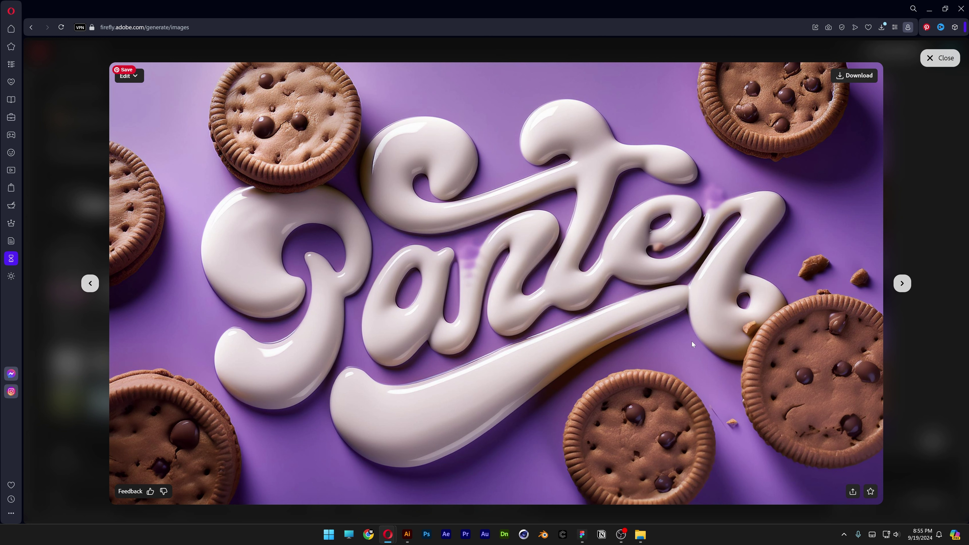
key(Right)
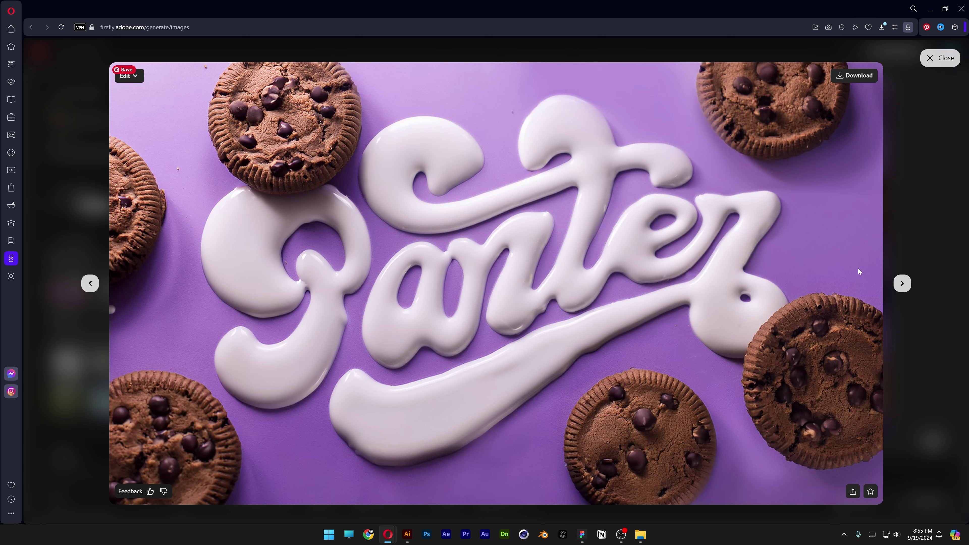
key(Right)
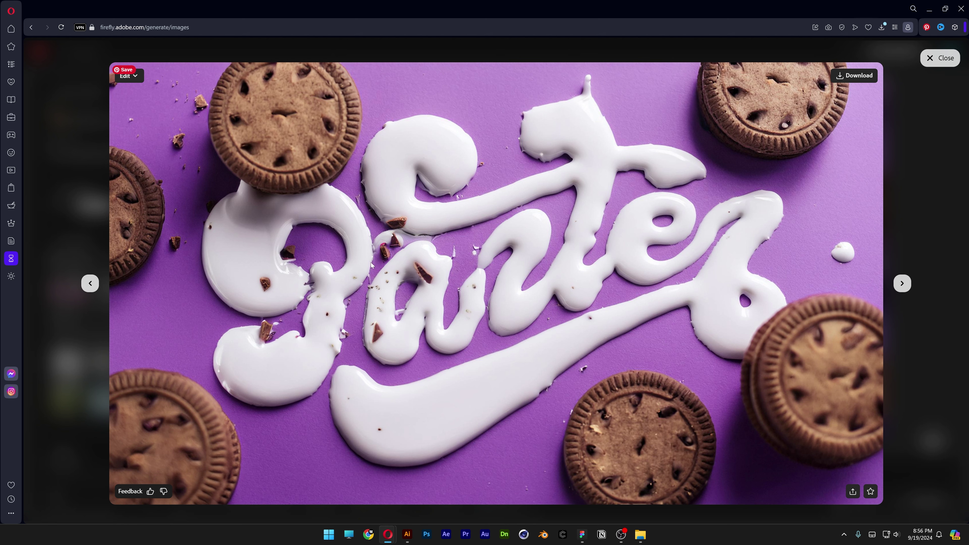
click(926, 171)
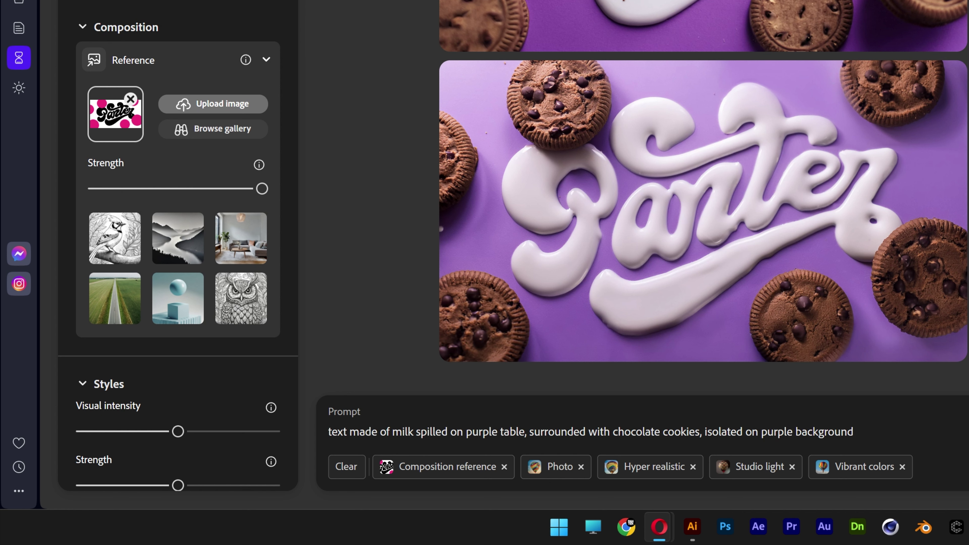
Step: Insert "and chocolate crumbles surrounding the text" after "chocolate cookies" in the prompt and generate new images
text(and ch)
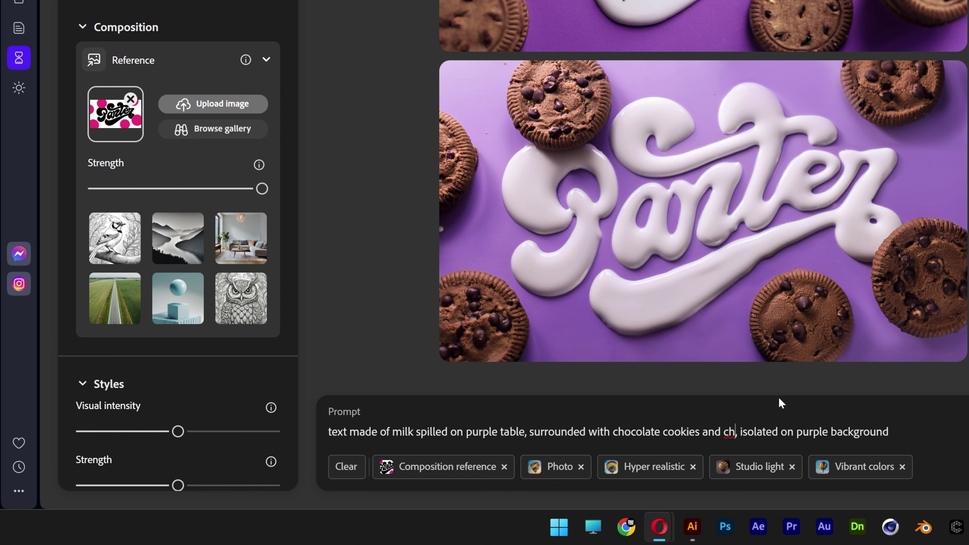
text(ocolate crumbles surro)
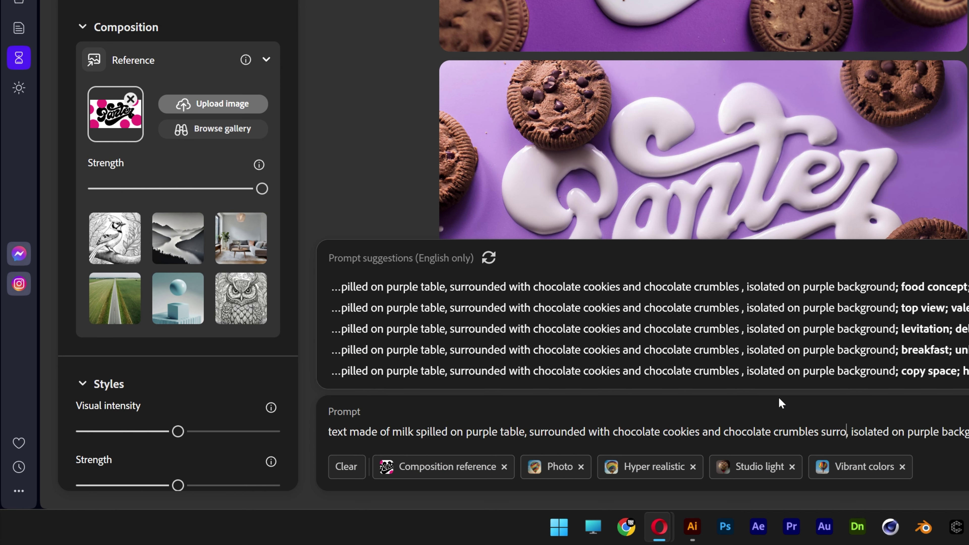
text(unding the tex)
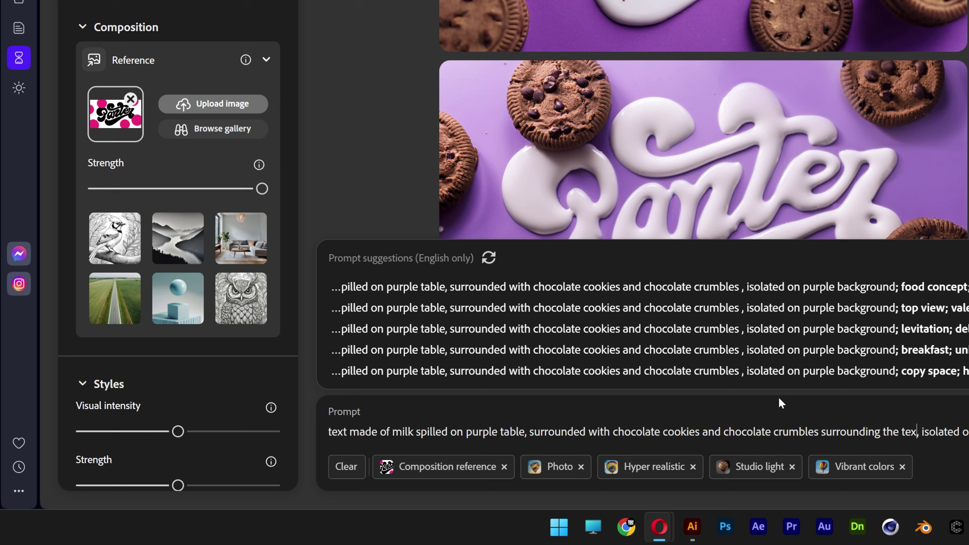
text(t)
key(Return)
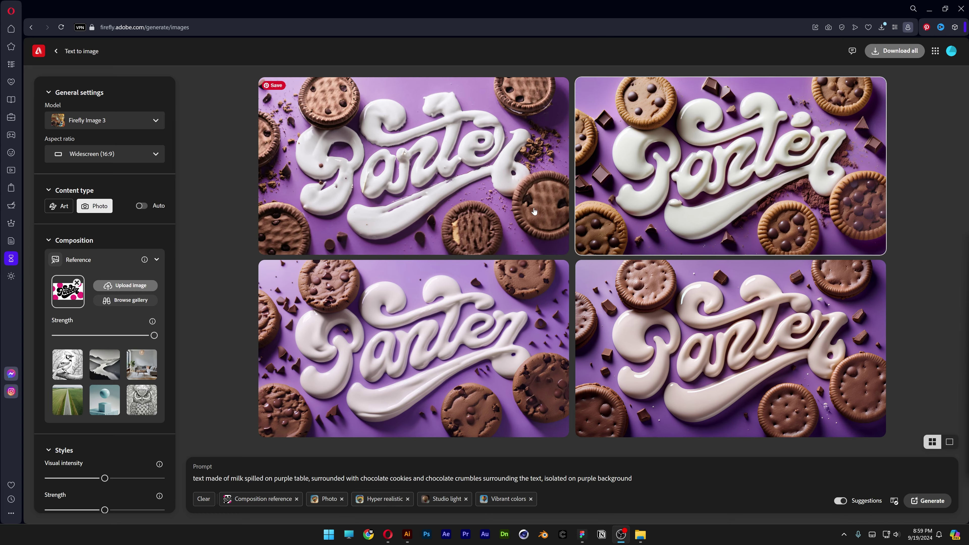
Step: Compare the generated images with chocolate crumbles at enlarged size, one after another, and close the preview
click(481, 201)
click(901, 283)
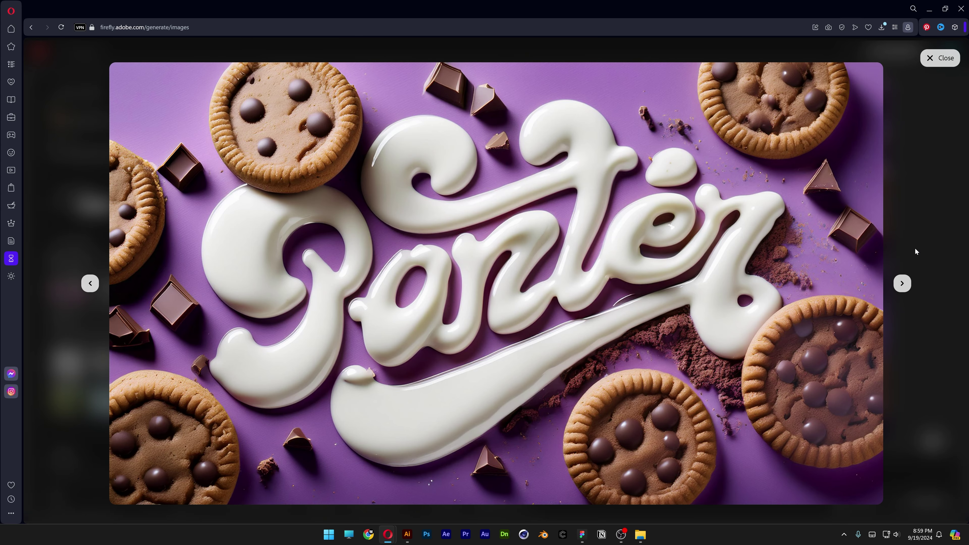
key(Right)
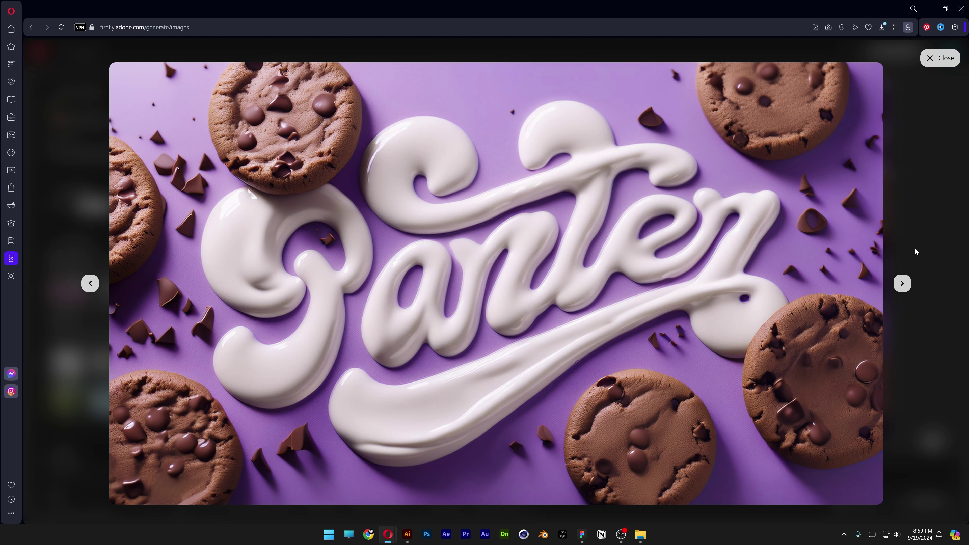
key(Right)
key(Right)
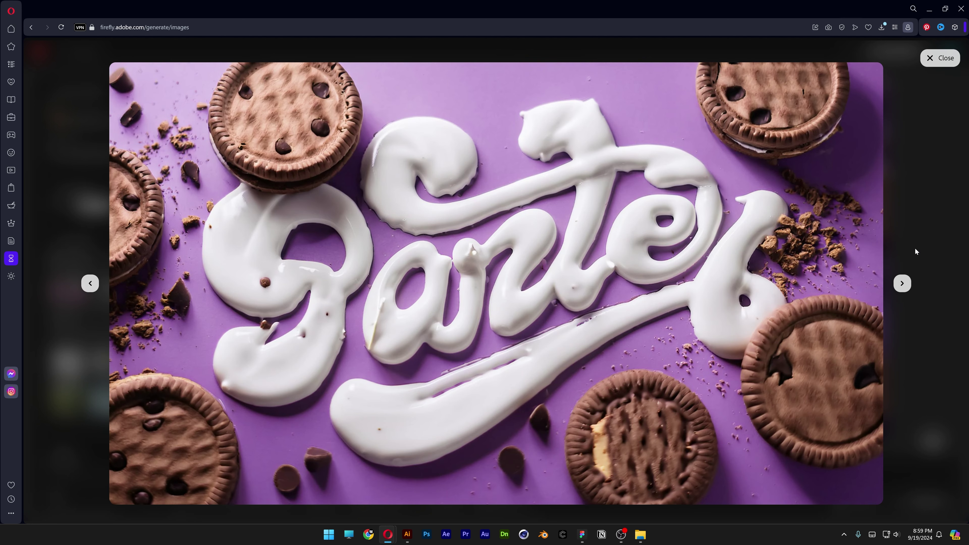
key(Escape)
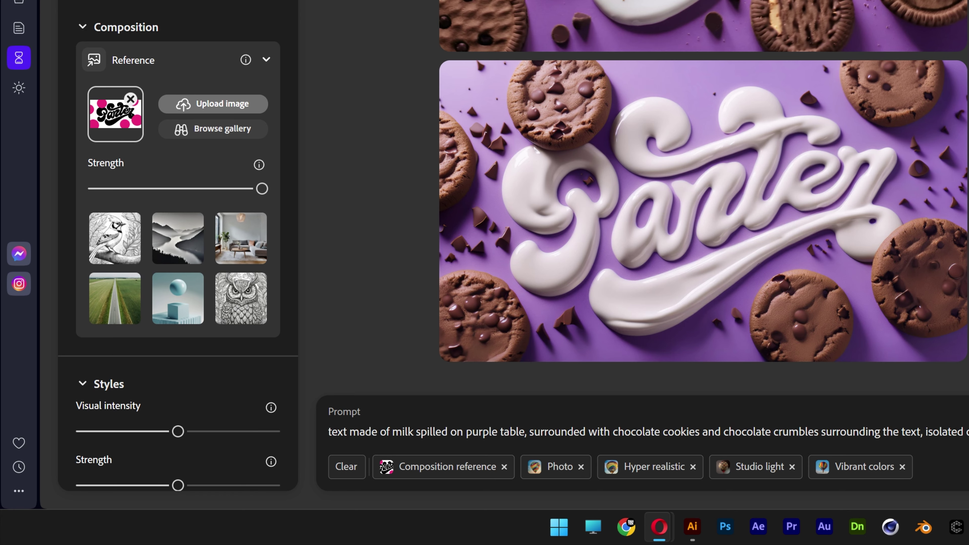
Step: Try adding "thin" before "milk" in the prompt, generate the images and inspect them enlarged
text(thin)
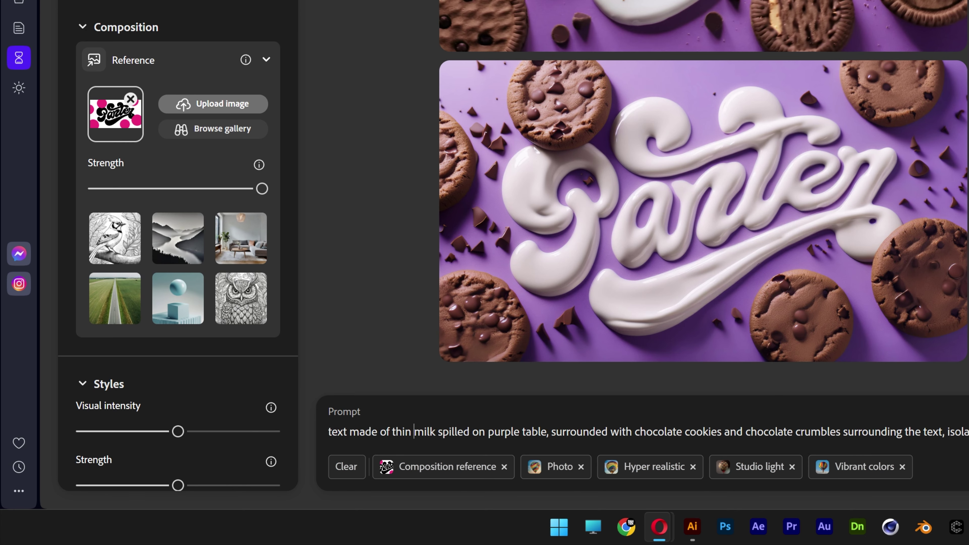
key(Return)
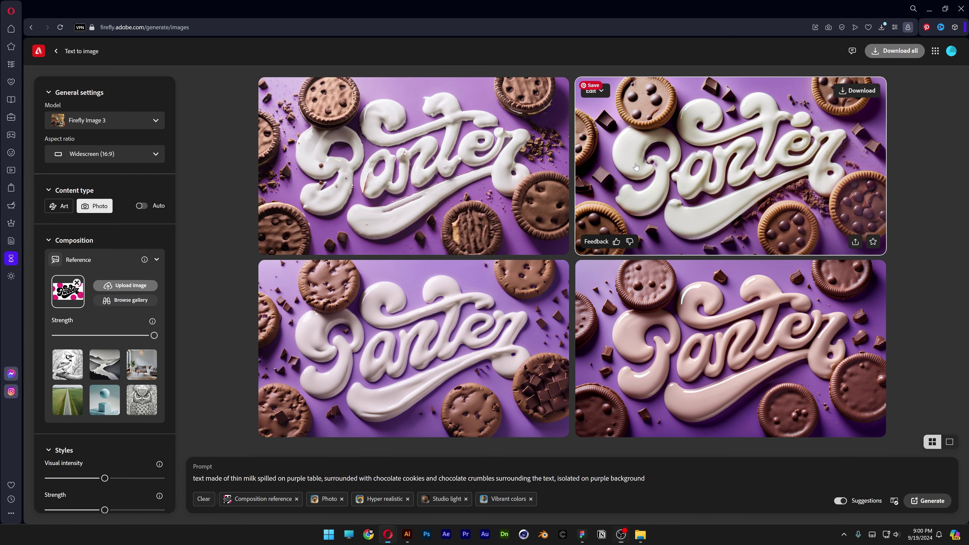
click(634, 164)
key(Right)
key(Right)
key(Escape)
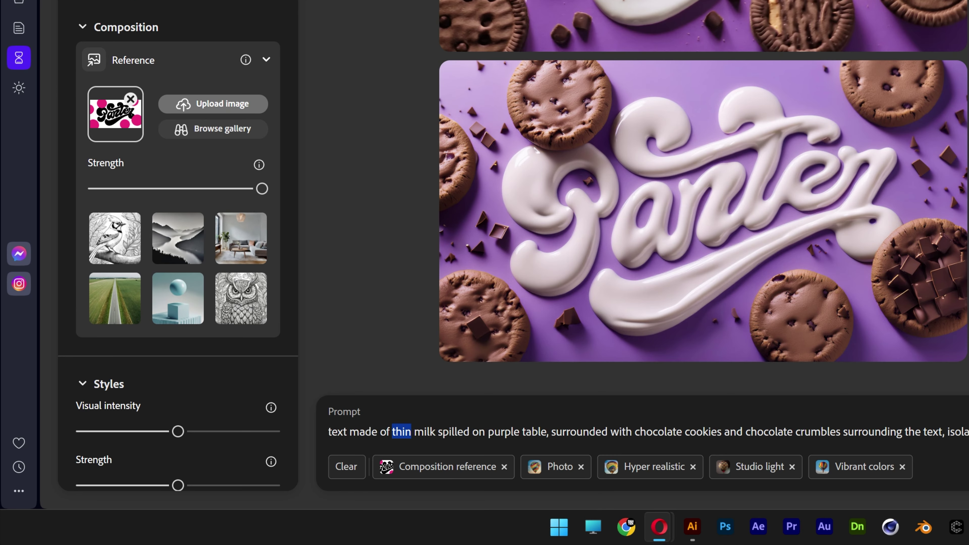
Step: Try "flat" instead of "thin" in the prompt, generate the images and compare all four enlarged
text(flat)
key(Return)
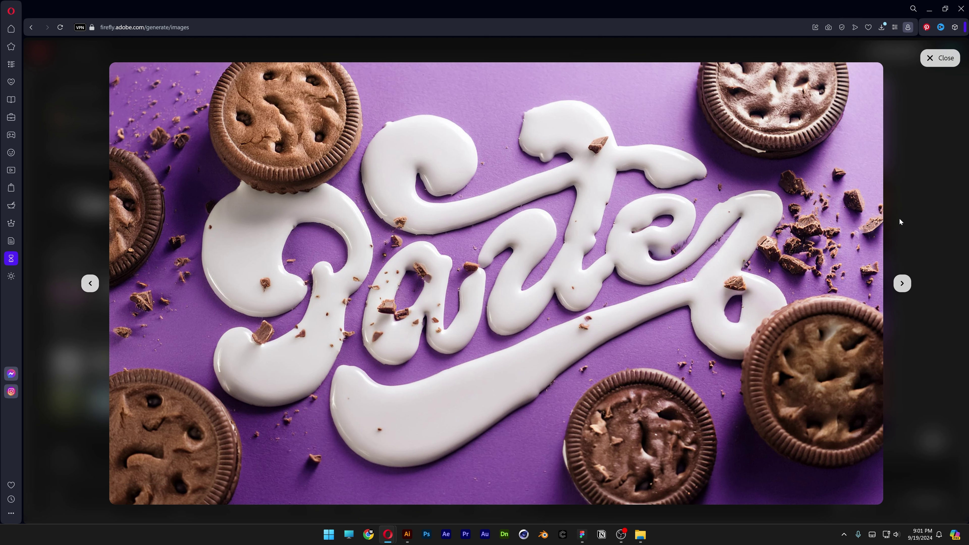
key(Right)
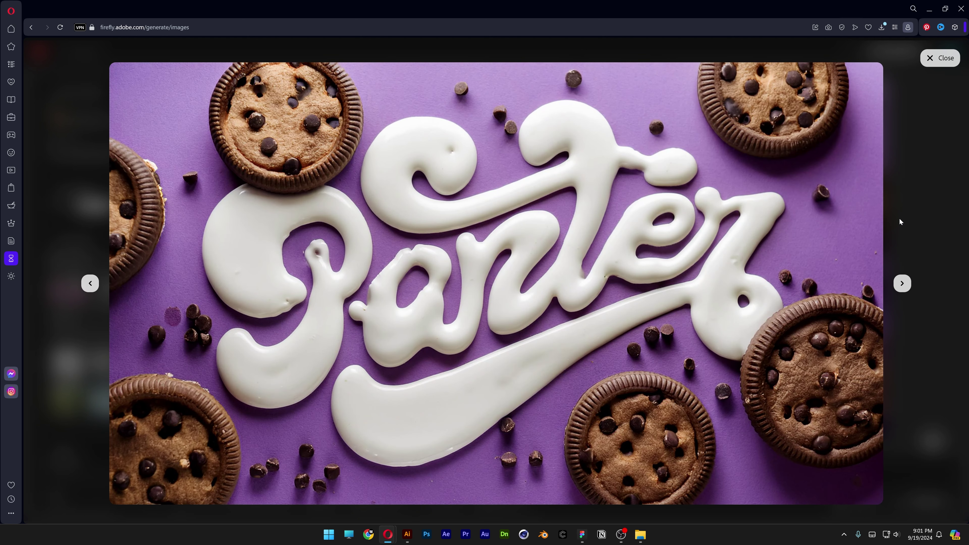
key(Right)
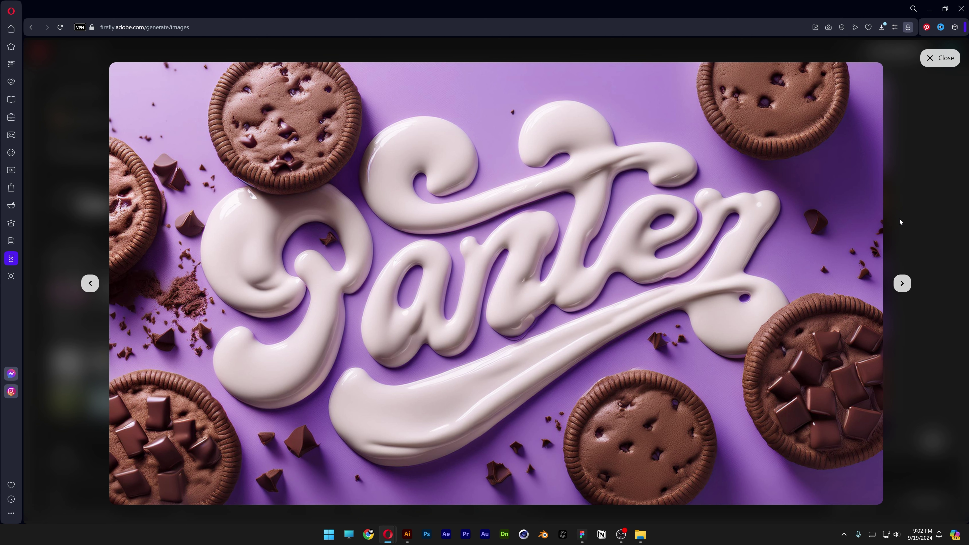
key(Right)
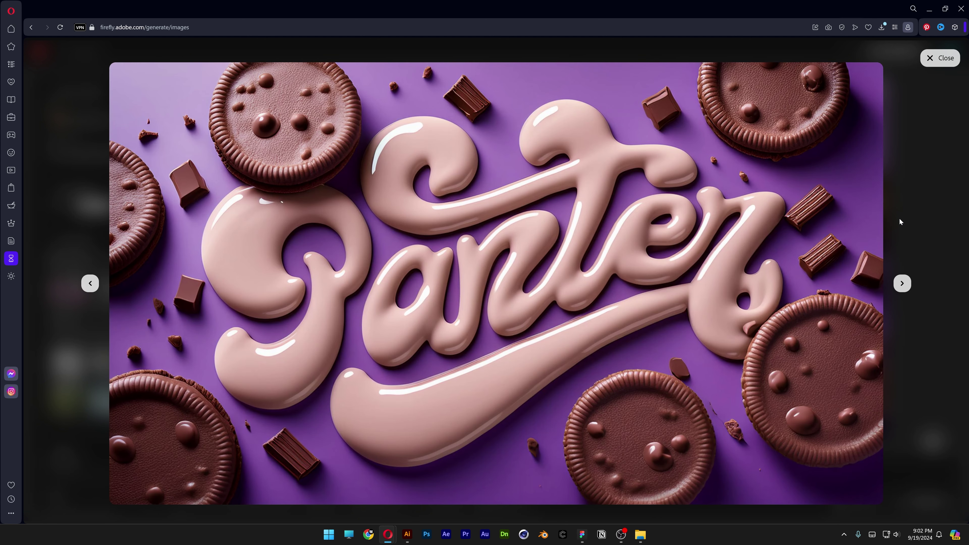
key(Right)
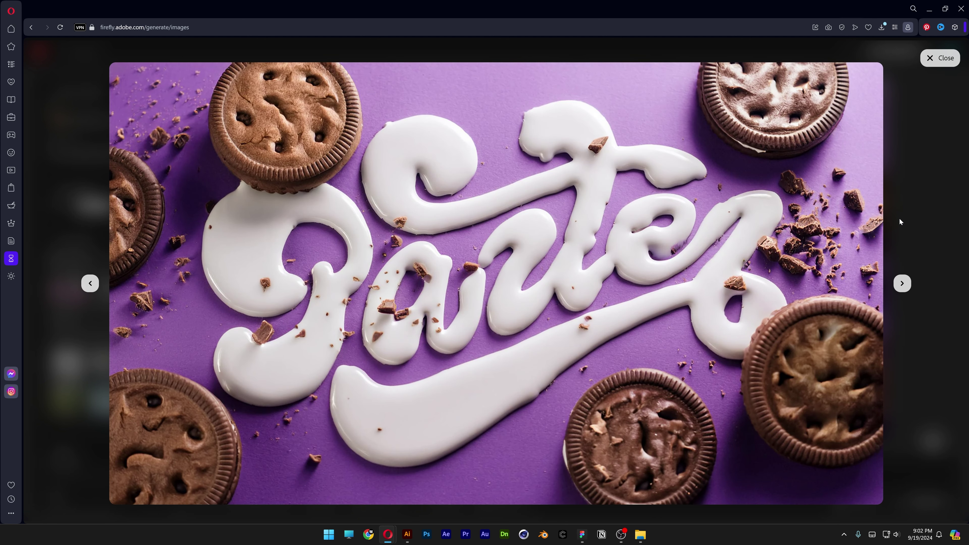
key(Escape)
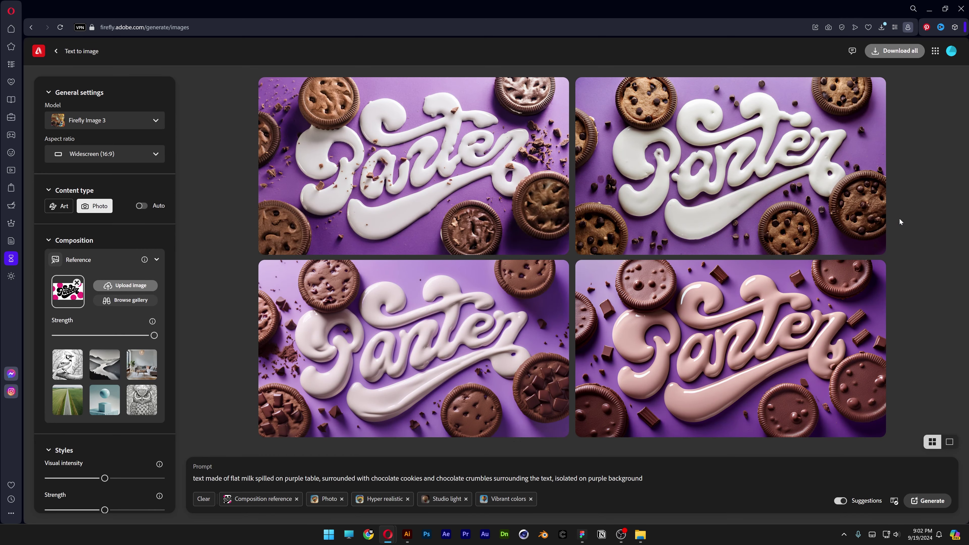
Step: Replace "flat milk" with "white water" in the prompt and generate new images
key(ctrl+shift+Left)
key(ctrl+shift+Left)
text(white water)
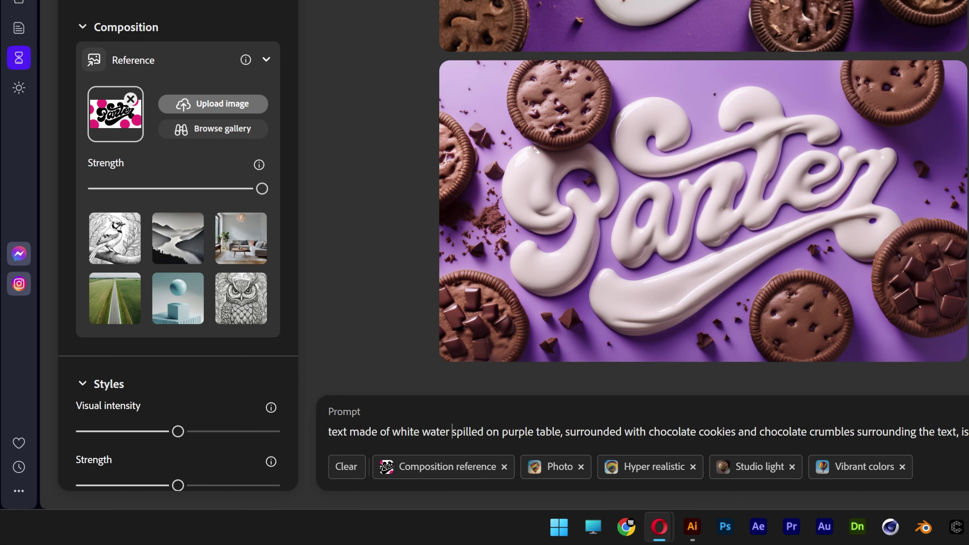
key(Return)
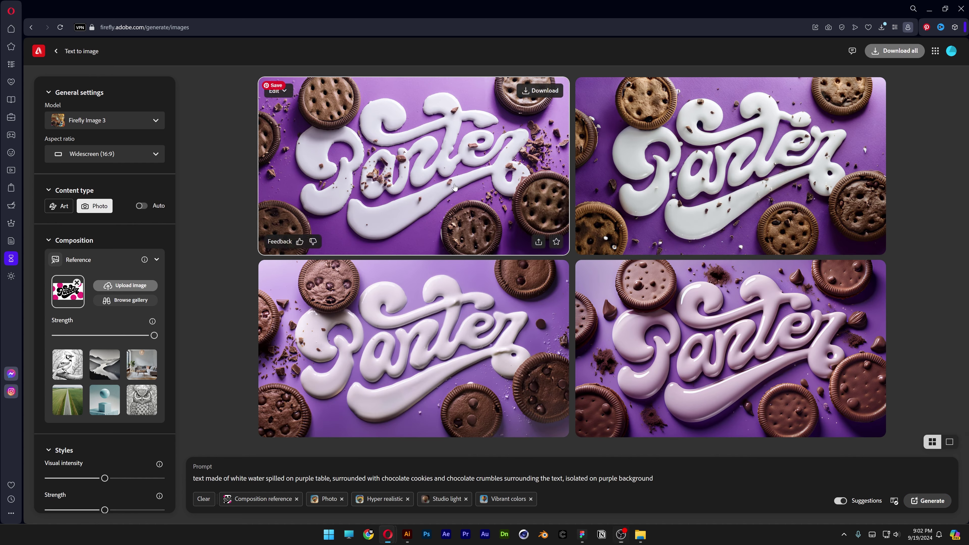
Step: Inspect the first and third white water images at enlarged size, returning to the results grid after each
click(491, 203)
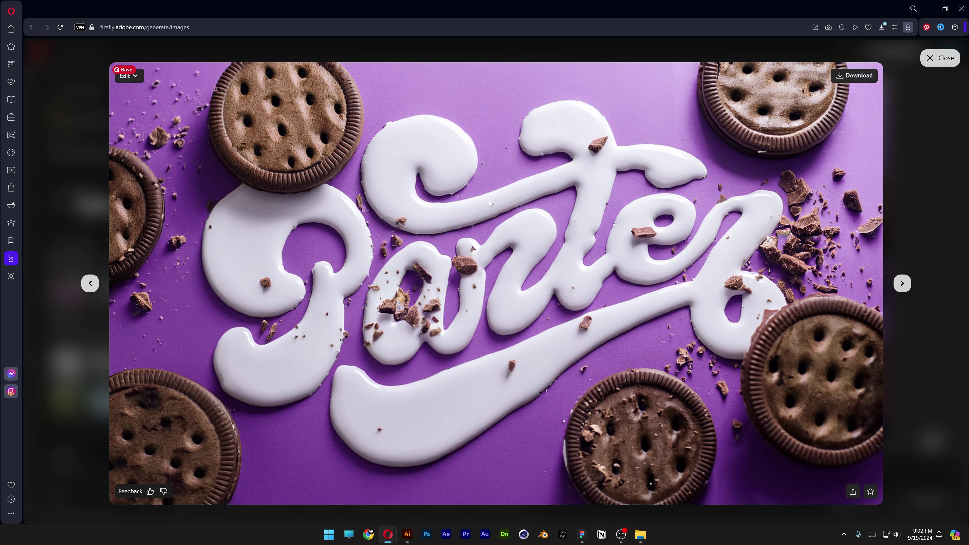
key(Escape)
click(390, 383)
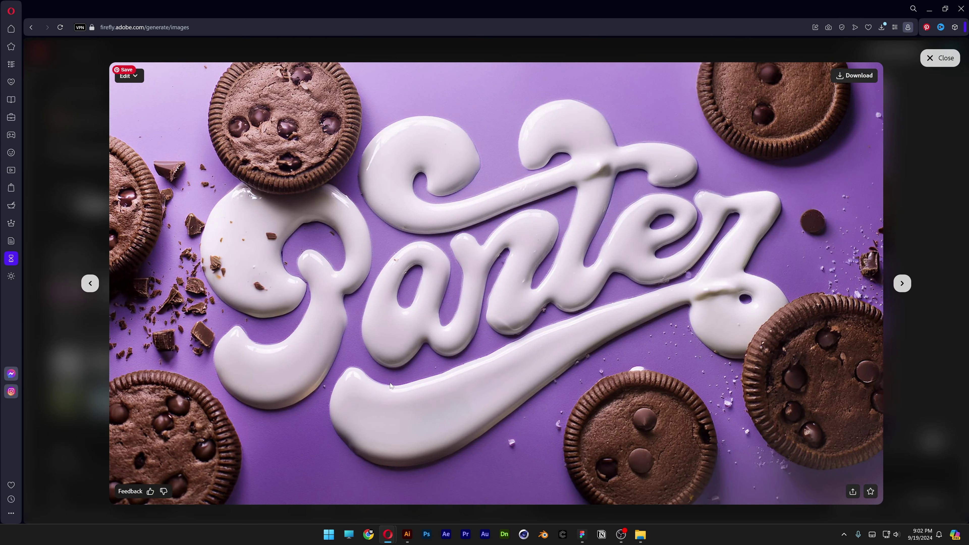
key(Escape)
Step: Open the third image enlarged and use it as the style reference
click(397, 340)
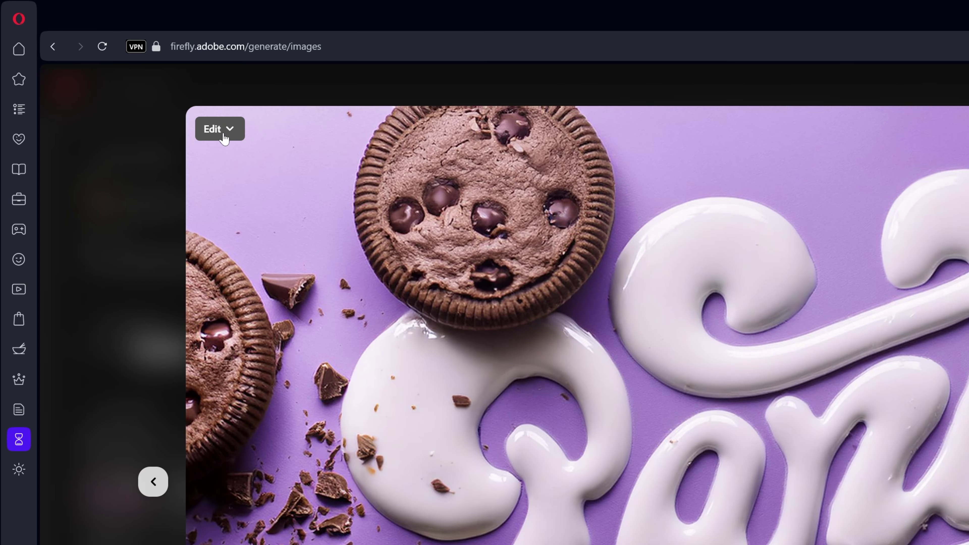
click(129, 75)
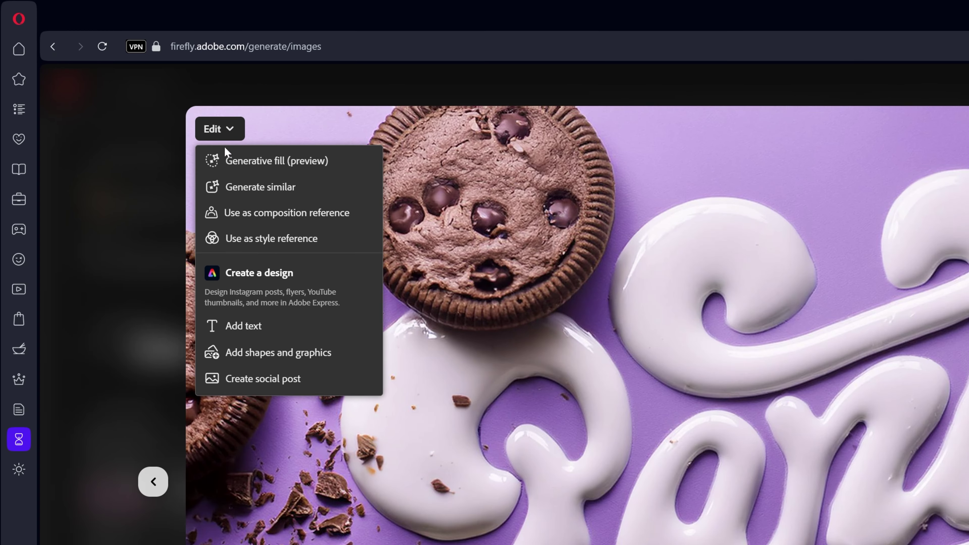
click(315, 245)
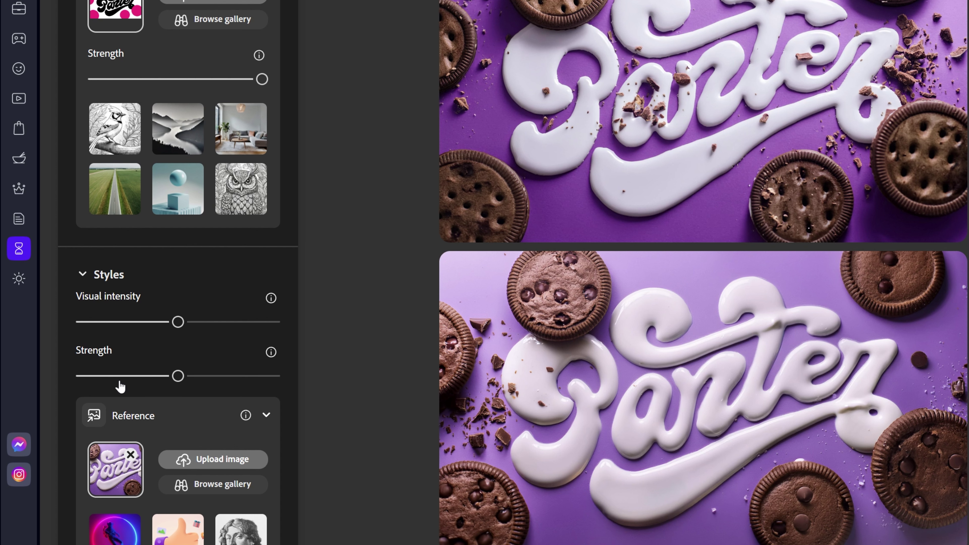
Step: Lower both the visual intensity and the style strength to their minimum and generate new images
drag(120, 379, 49, 371)
drag(99, 328, 55, 329)
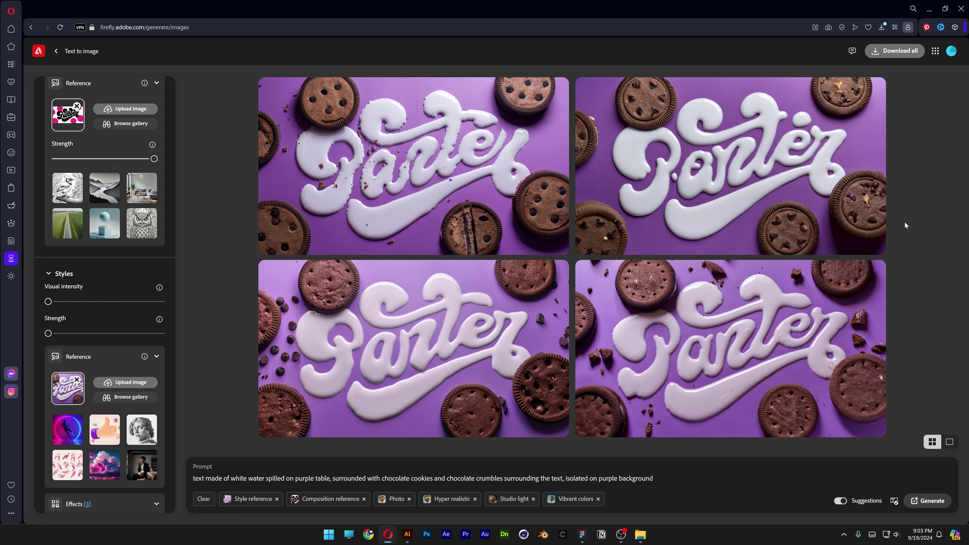
Step: Compare the four images generated with the style reference at enlarged size and close the preview
click(413, 166)
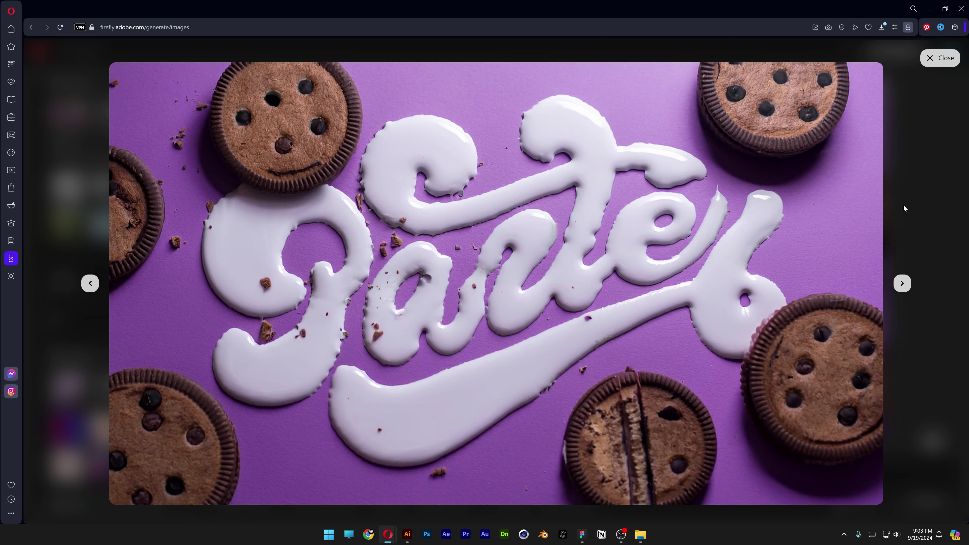
key(Right)
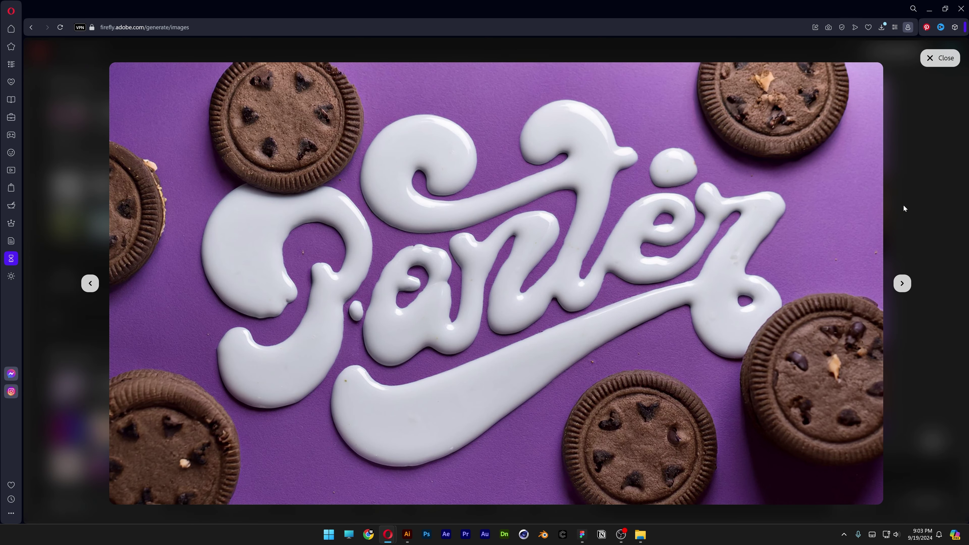
key(Right)
key(Right)
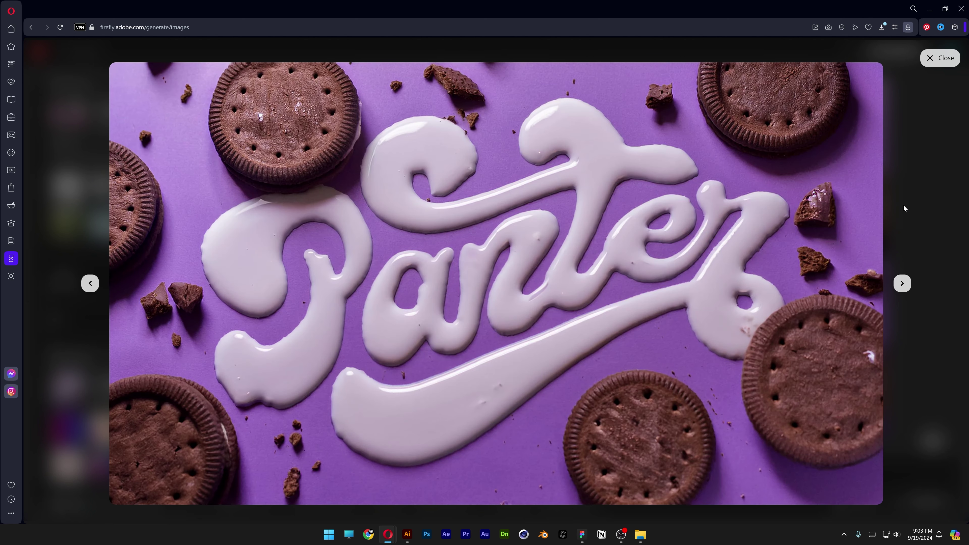
key(Escape)
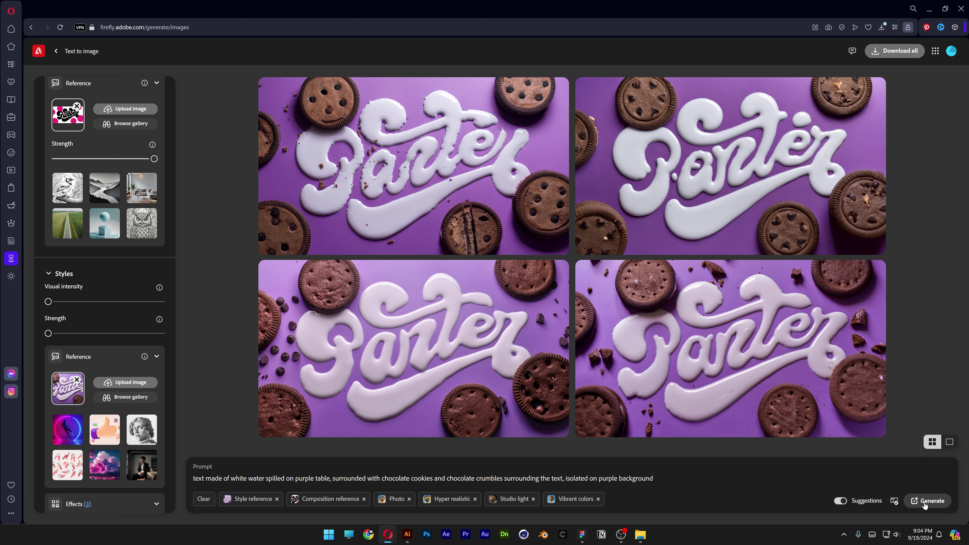
Step: Generate another batch with the same settings and download its third image, the one with stacked cookies and chocolate chips
click(925, 503)
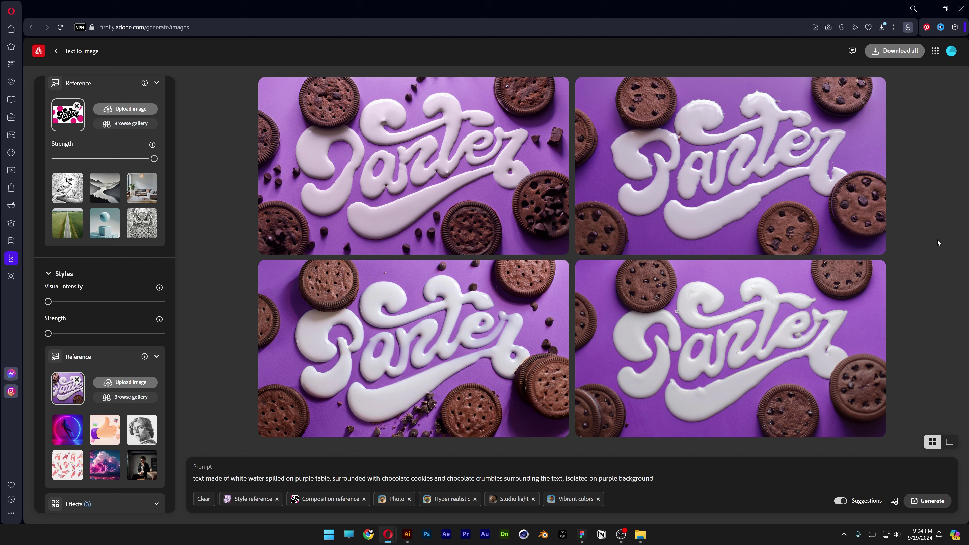
click(587, 210)
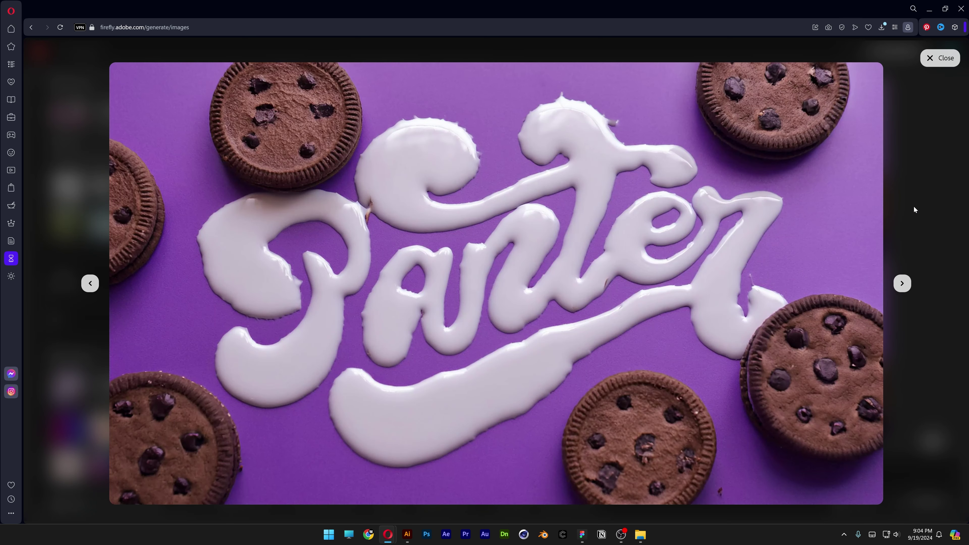
key(Right)
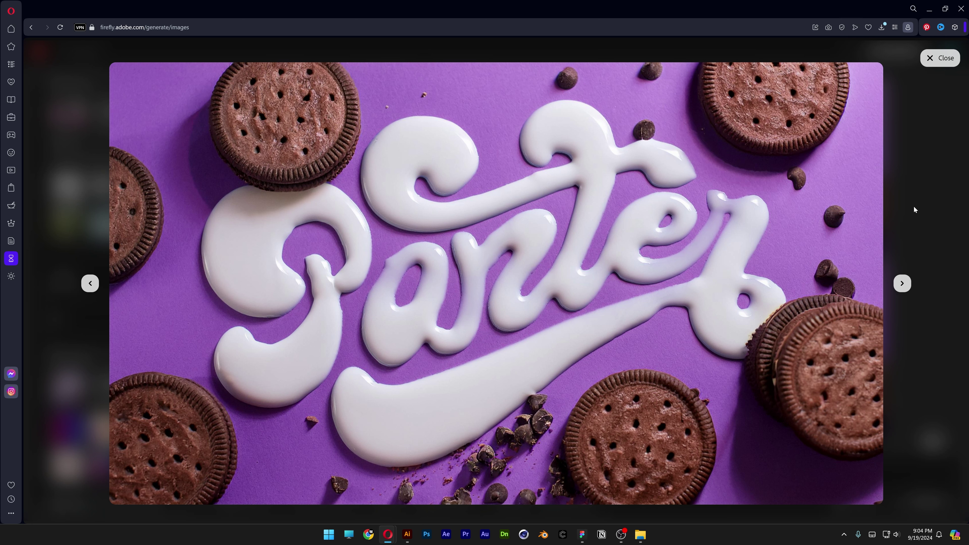
click(853, 75)
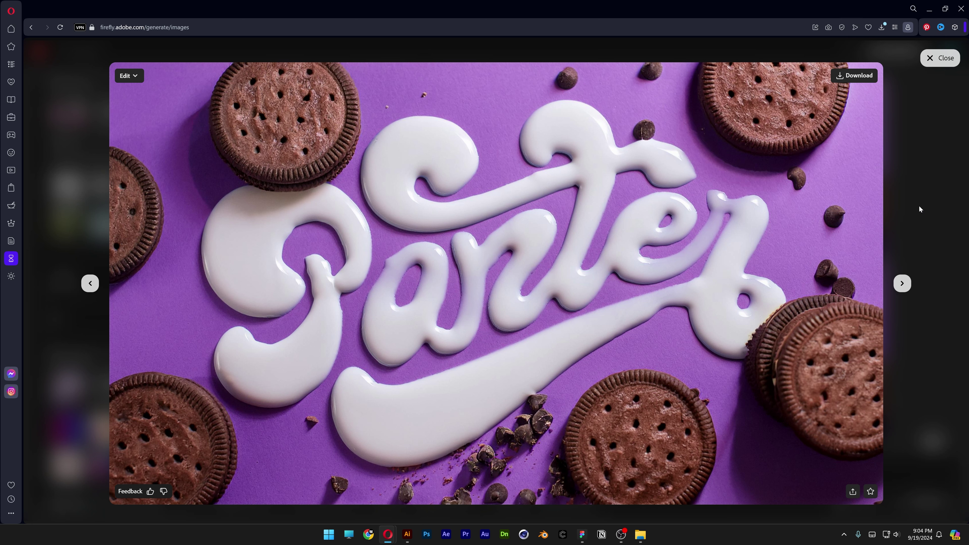
Step: View the fourth image enlarged for comparison and return to the third image
key(Right)
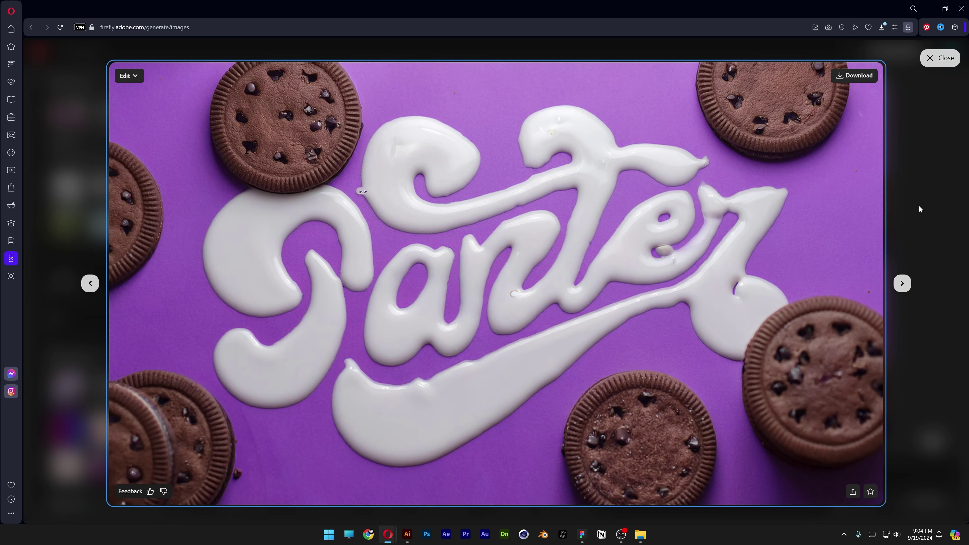
key(Right)
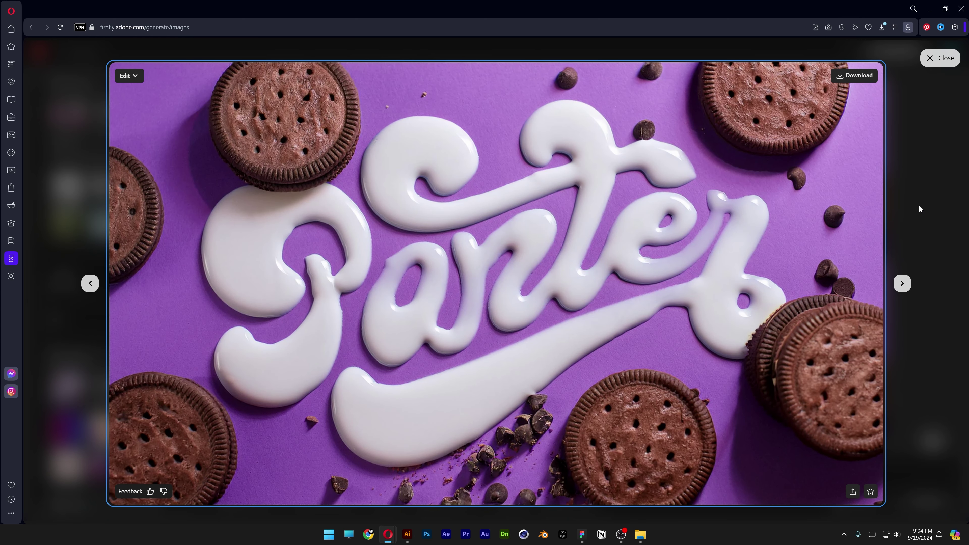
Step: Close the preview, generate another batch with the same settings and compare its images at enlarged size
key(Escape)
click(927, 501)
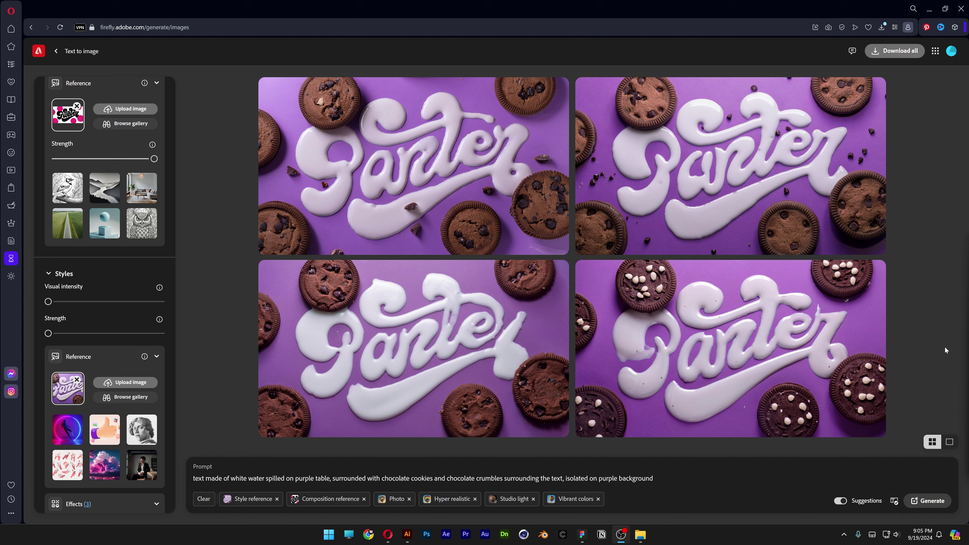
click(877, 244)
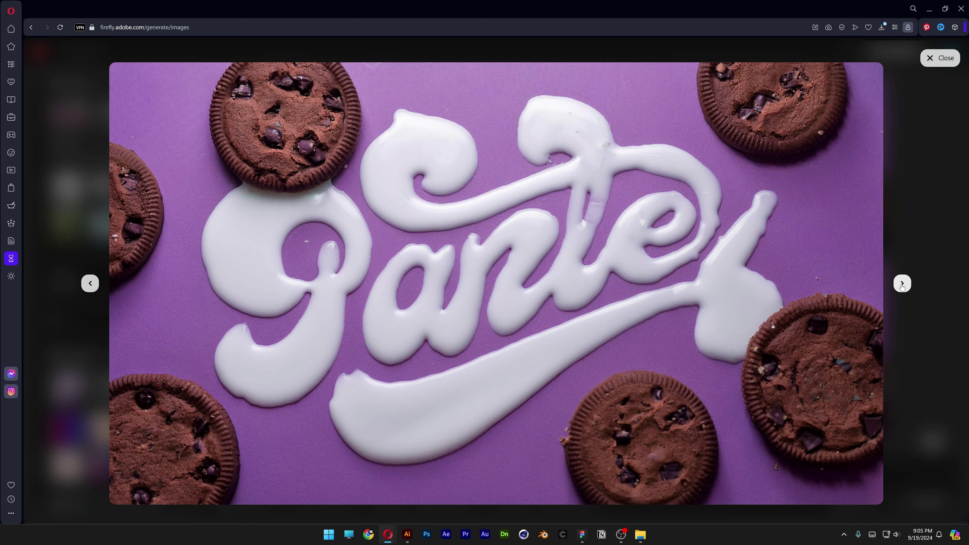
click(901, 284)
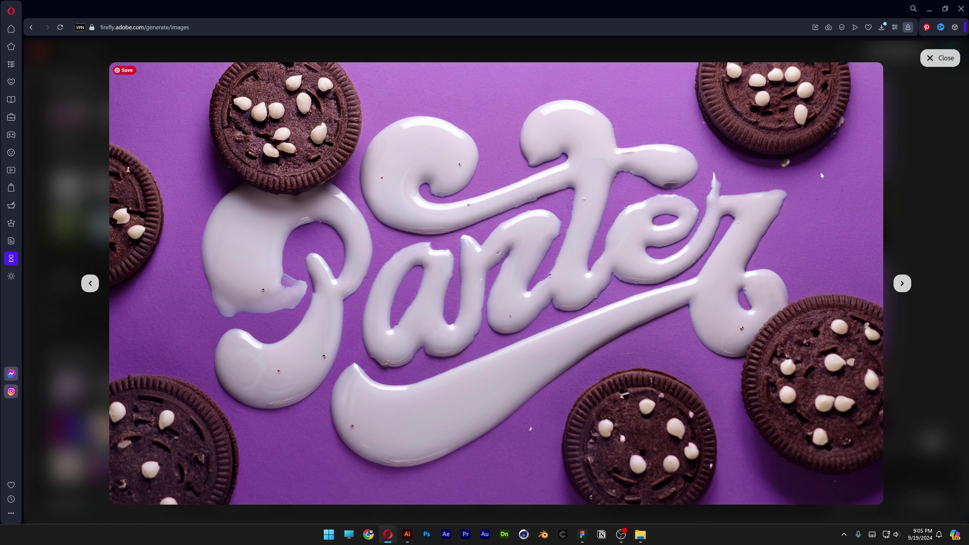
key(Escape)
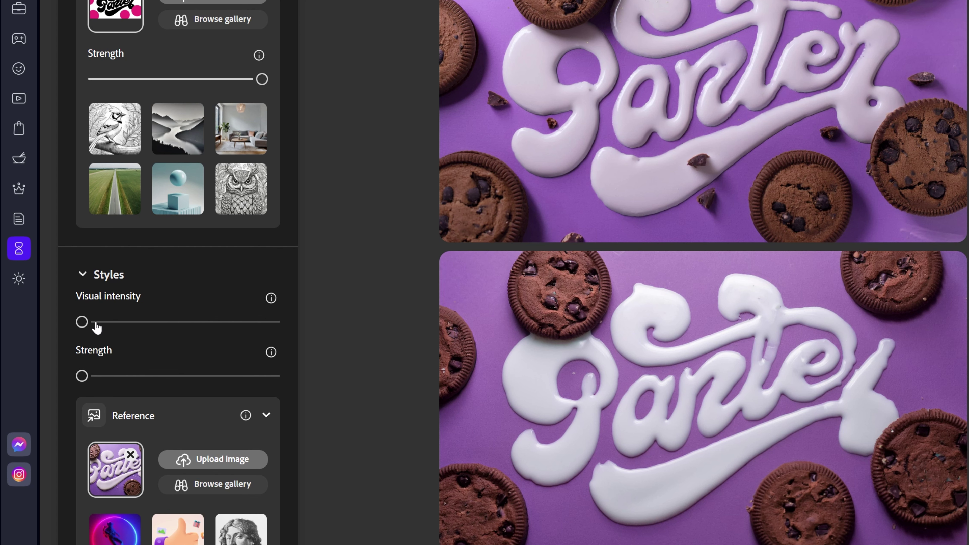
Step: Raise the visual intensity to about three quarters of its range and generate new images
drag(82, 322, 203, 322)
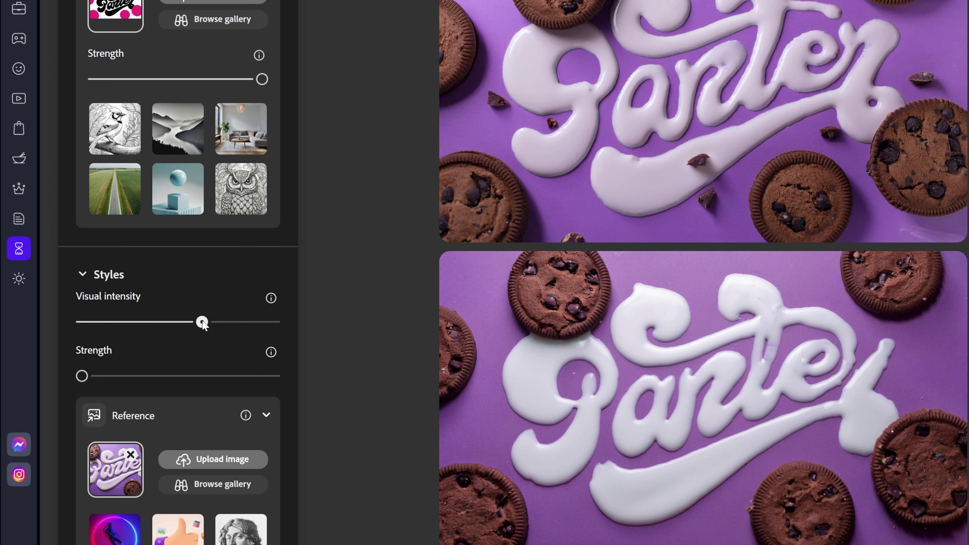
drag(203, 323, 225, 323)
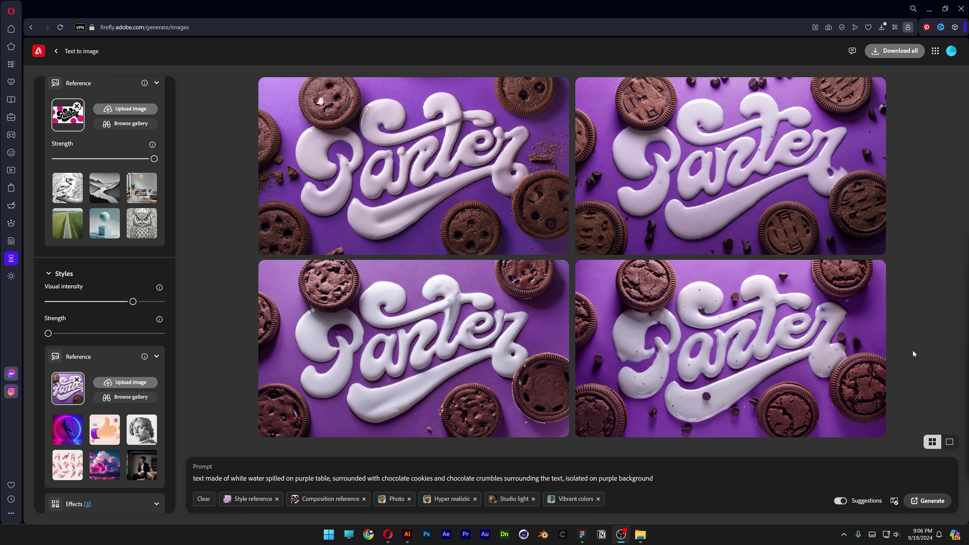
Step: Compare all four images generated with the higher visual intensity at enlarged size, starting from the fourth
click(755, 362)
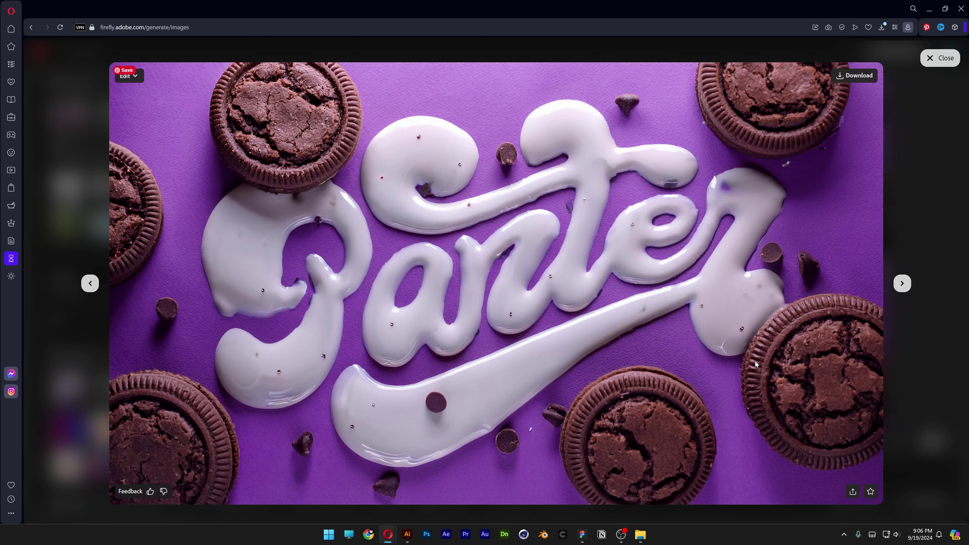
key(Right)
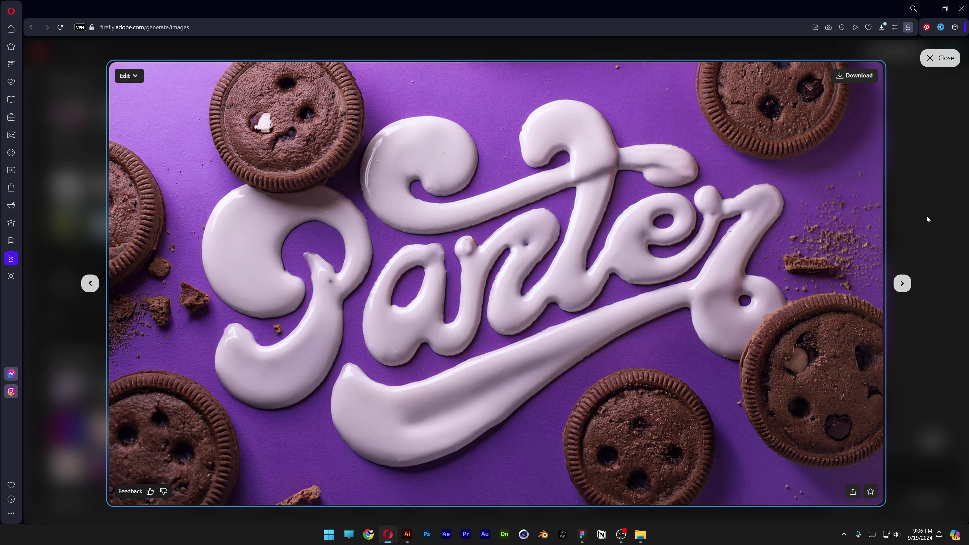
key(Right)
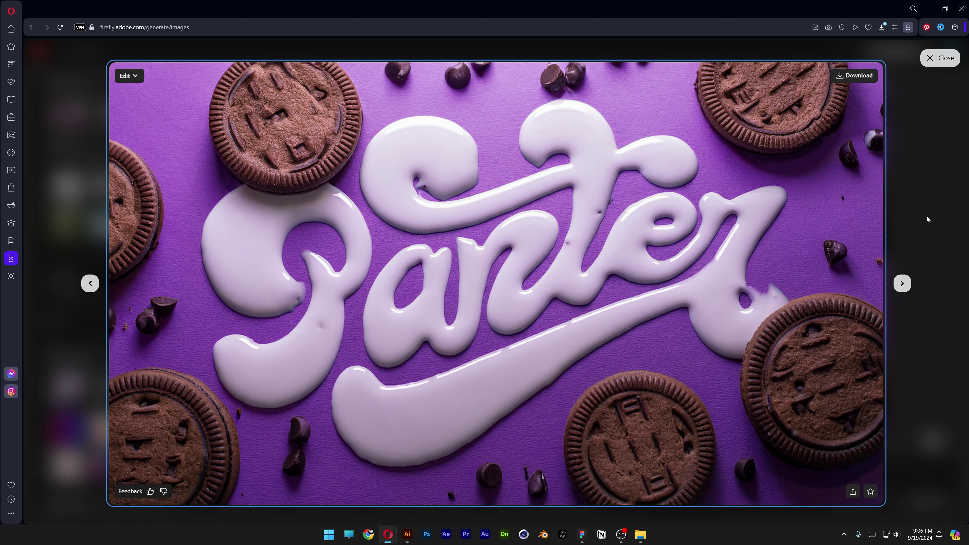
key(Right)
key(Right)
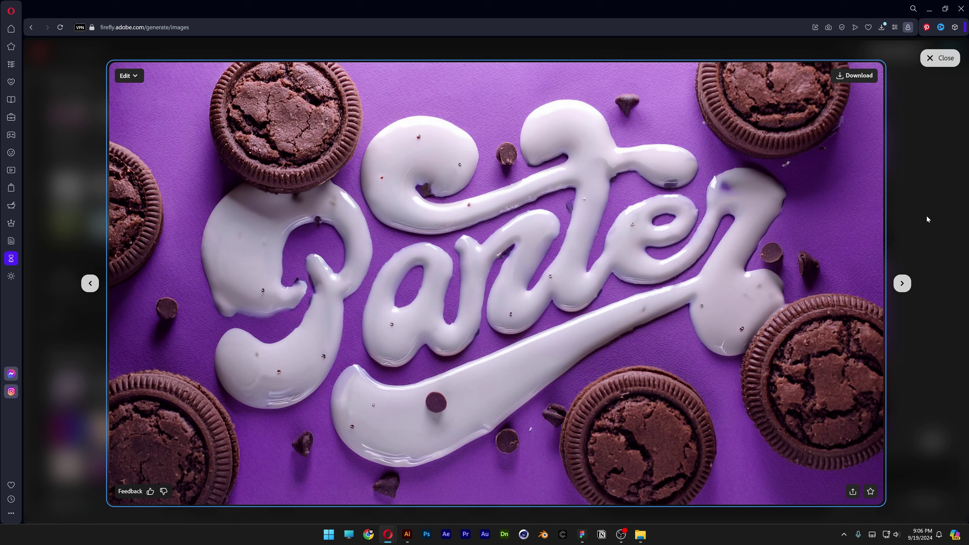